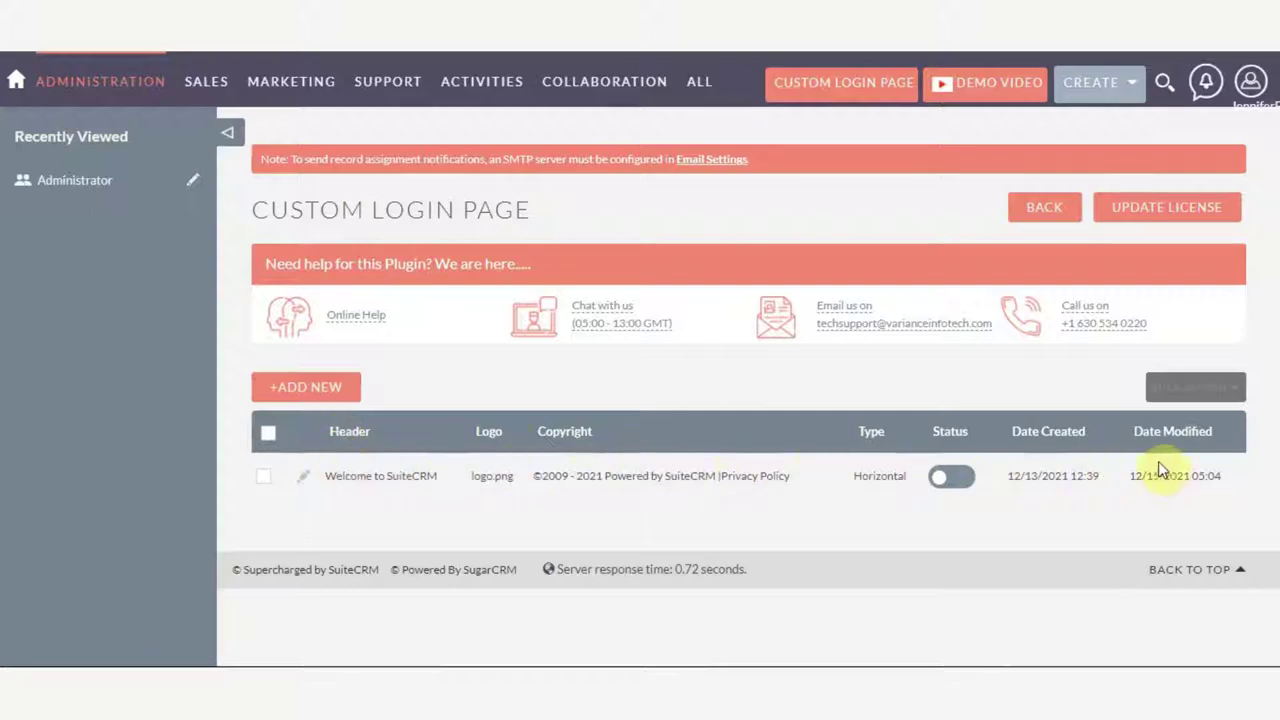
- Start a new custom login page entry and look over its login information, slider and social media sections
click(317, 395)
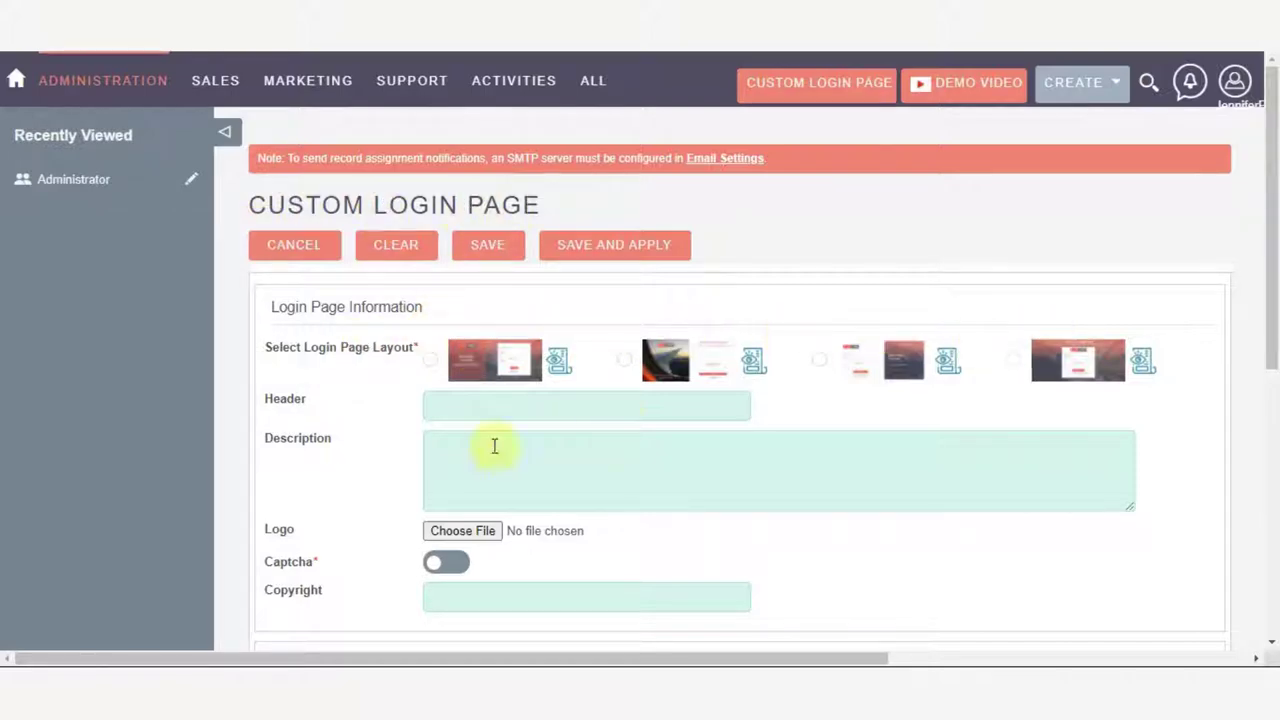
scroll(606, 474, down, 4)
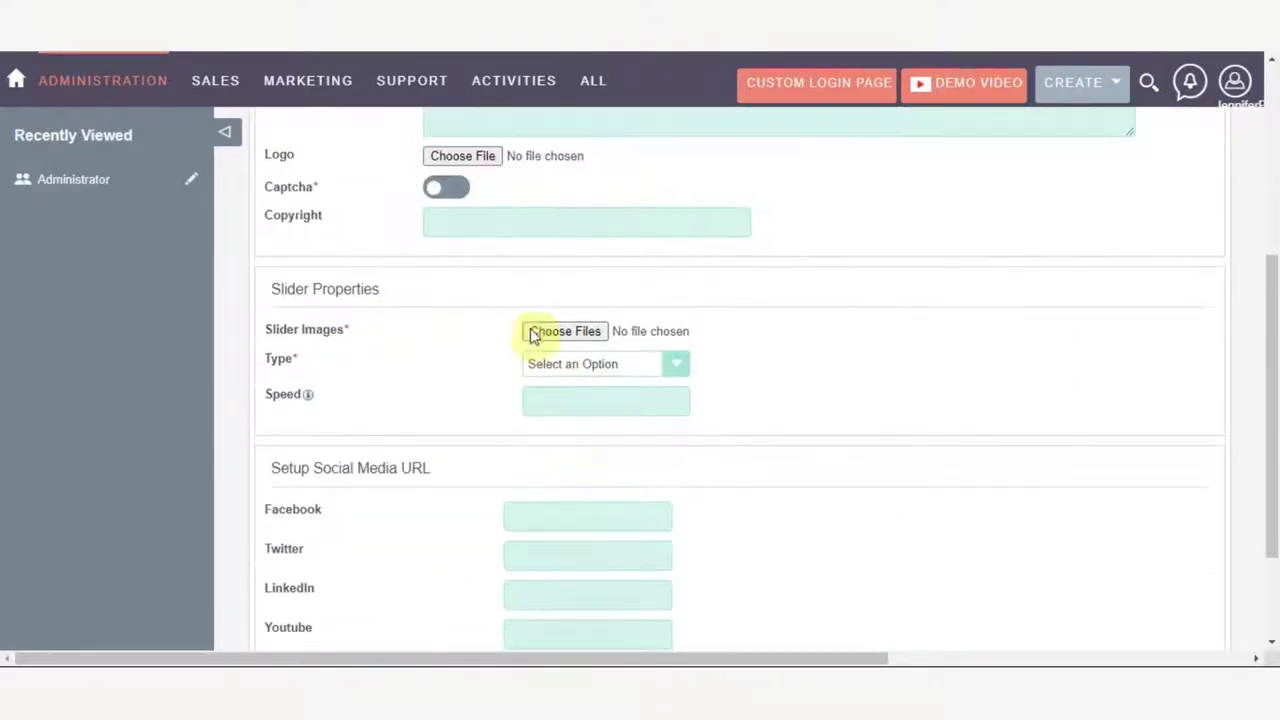
scroll(446, 354, down, 2)
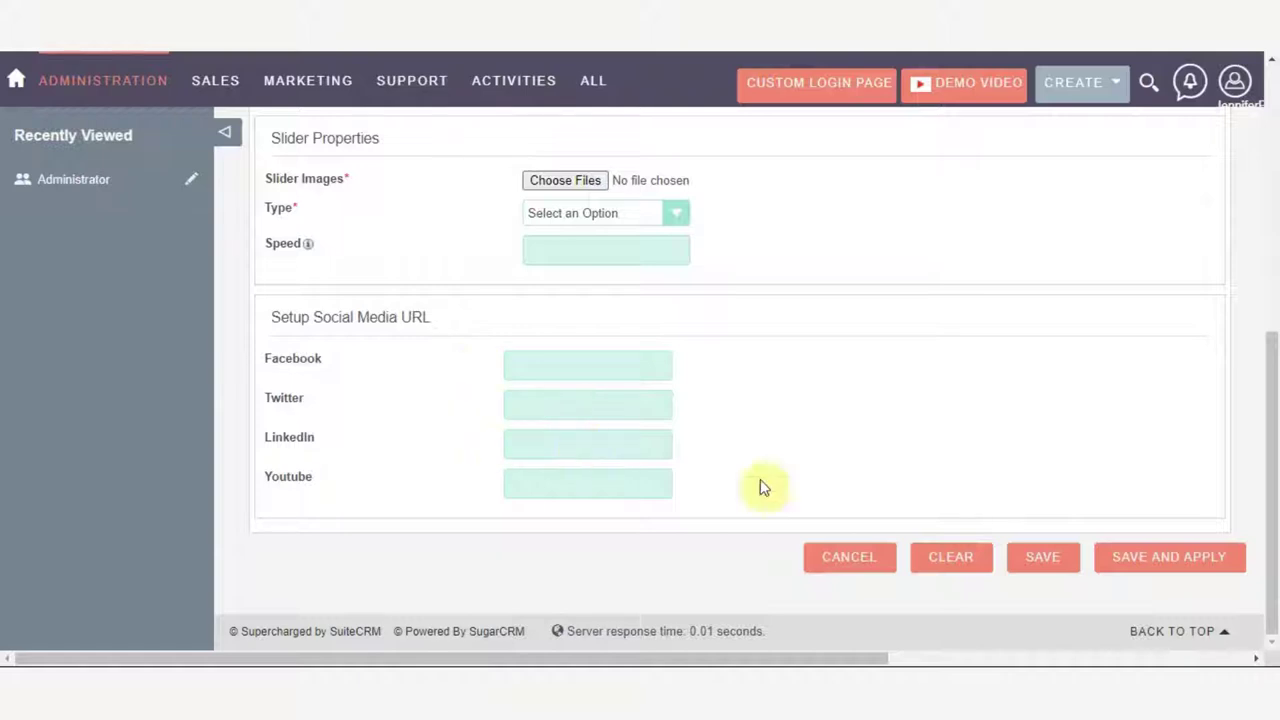
scroll(718, 500, up, 2)
scroll(716, 500, up, 4)
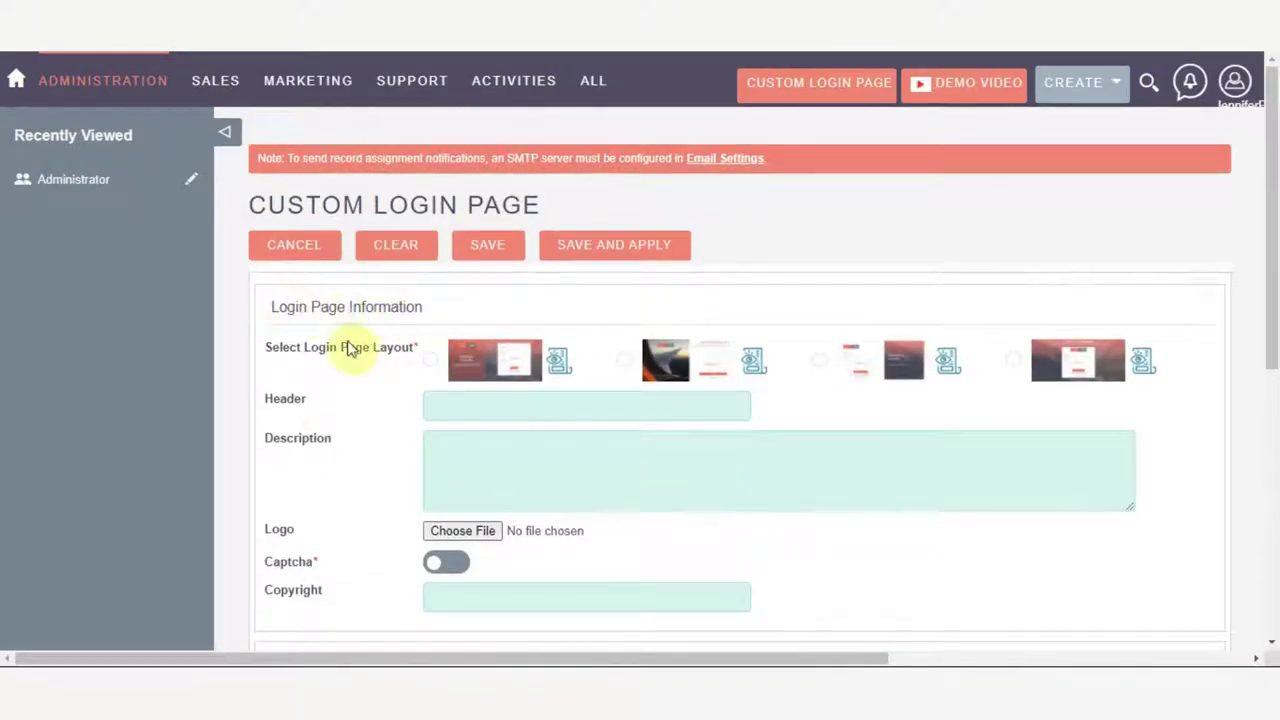
- Preview each of the four available login page layouts in order, closing every preview
click(555, 362)
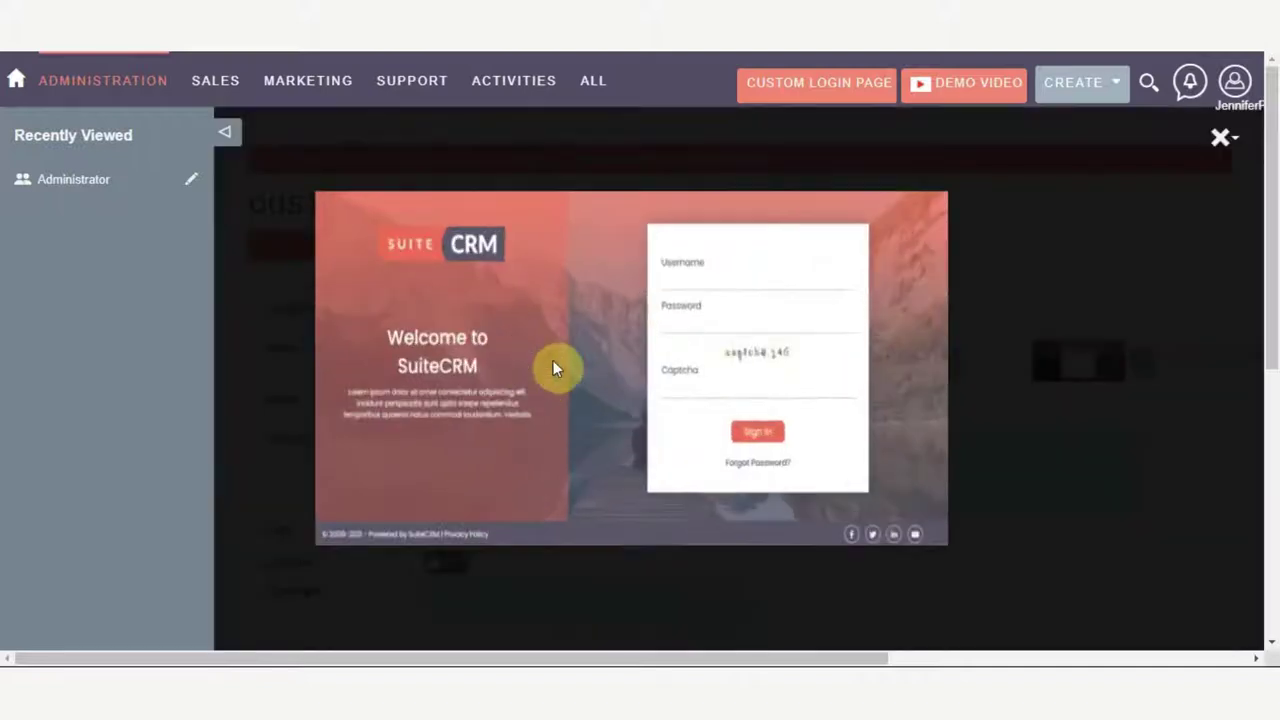
click(1216, 138)
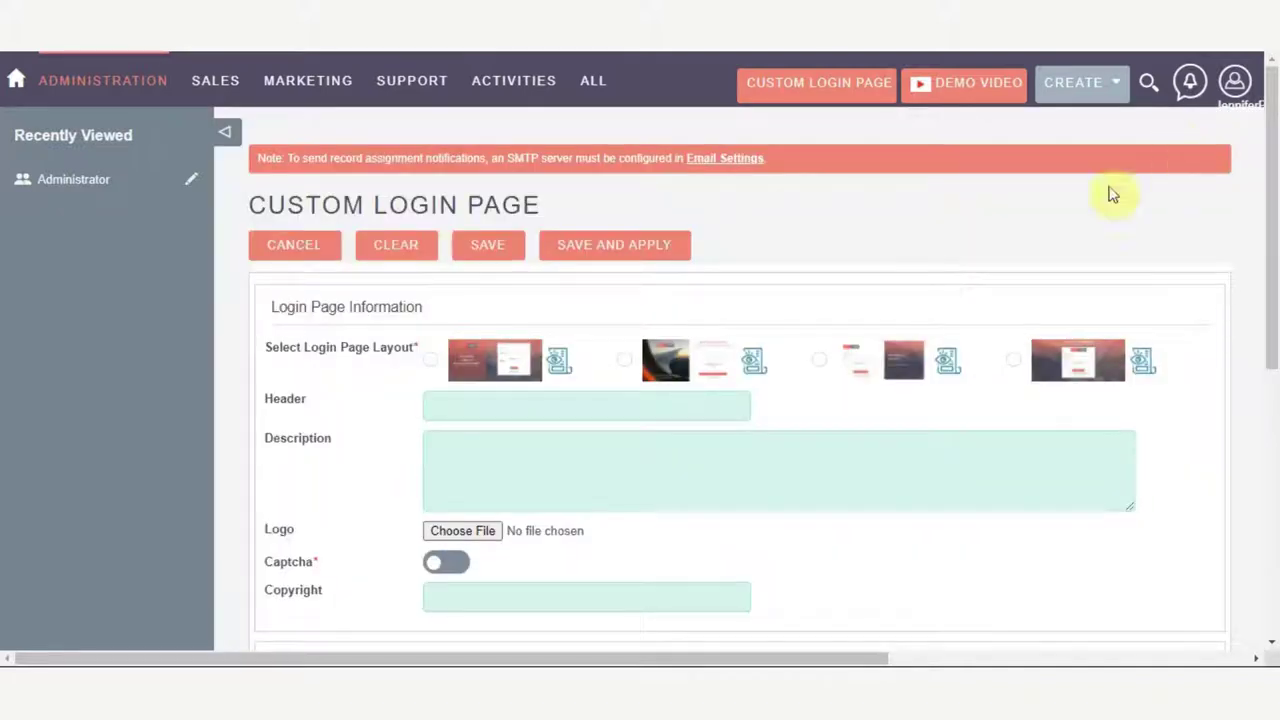
click(764, 368)
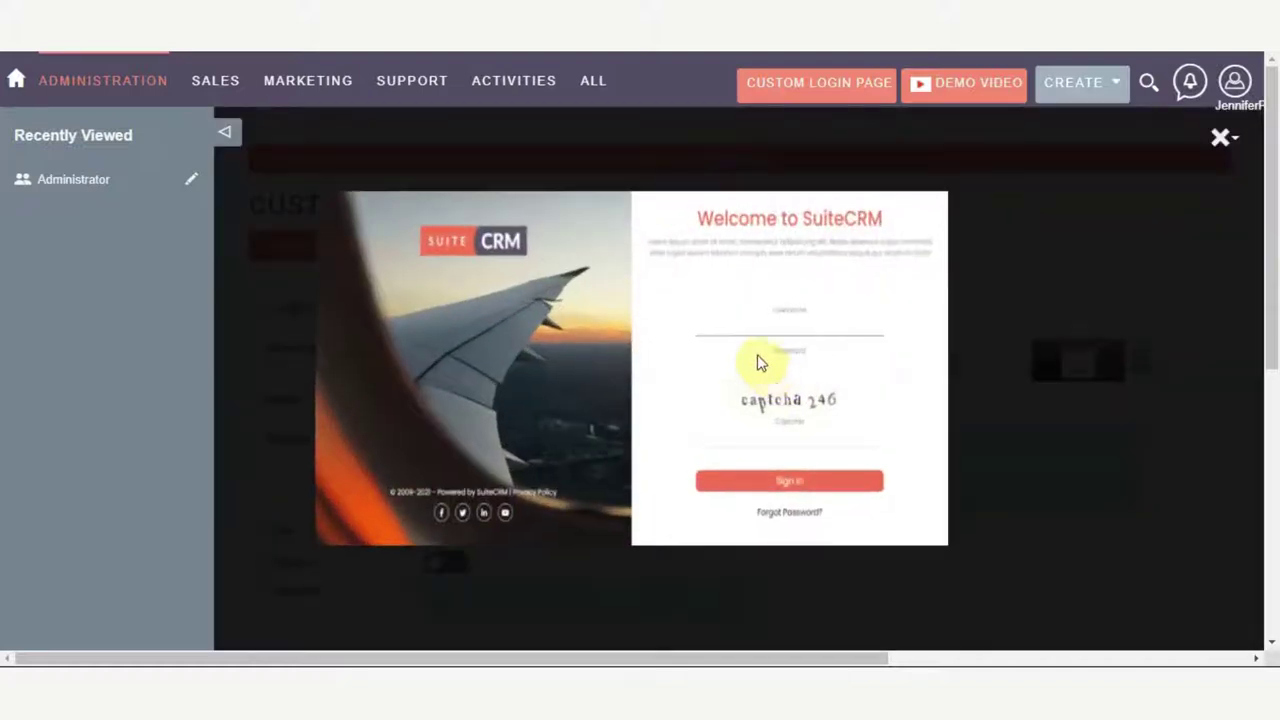
click(1218, 140)
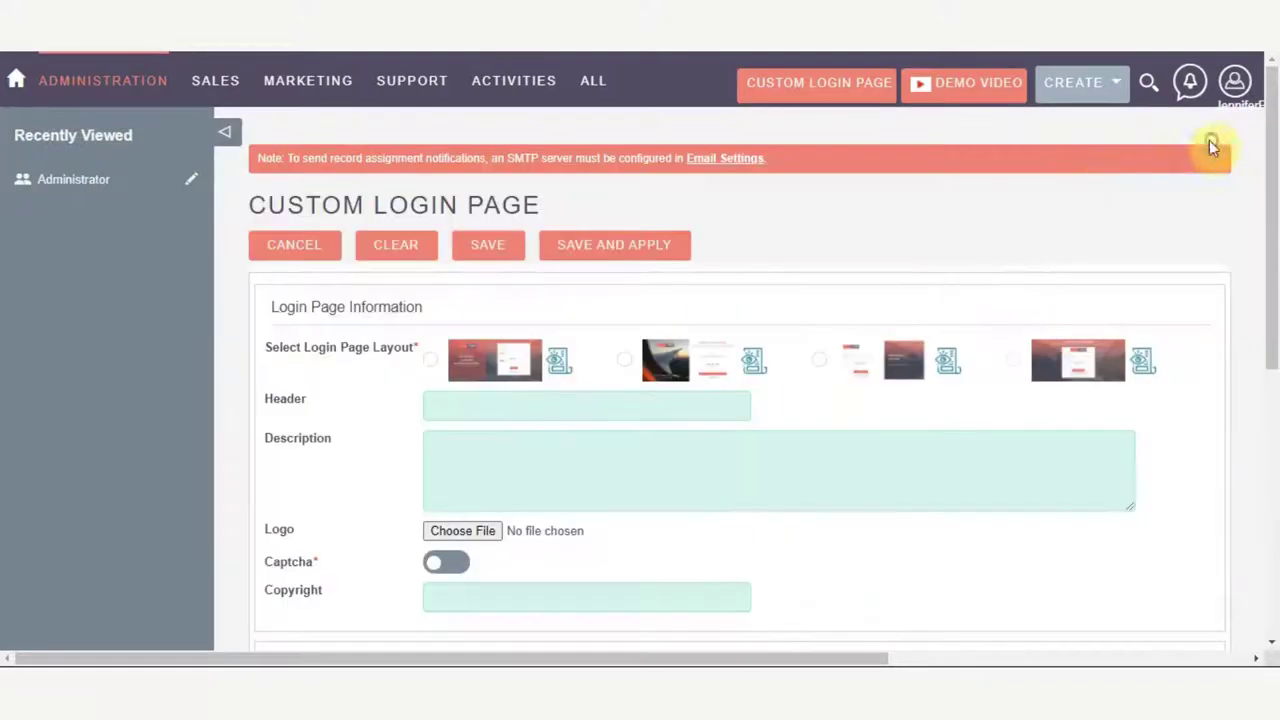
click(947, 356)
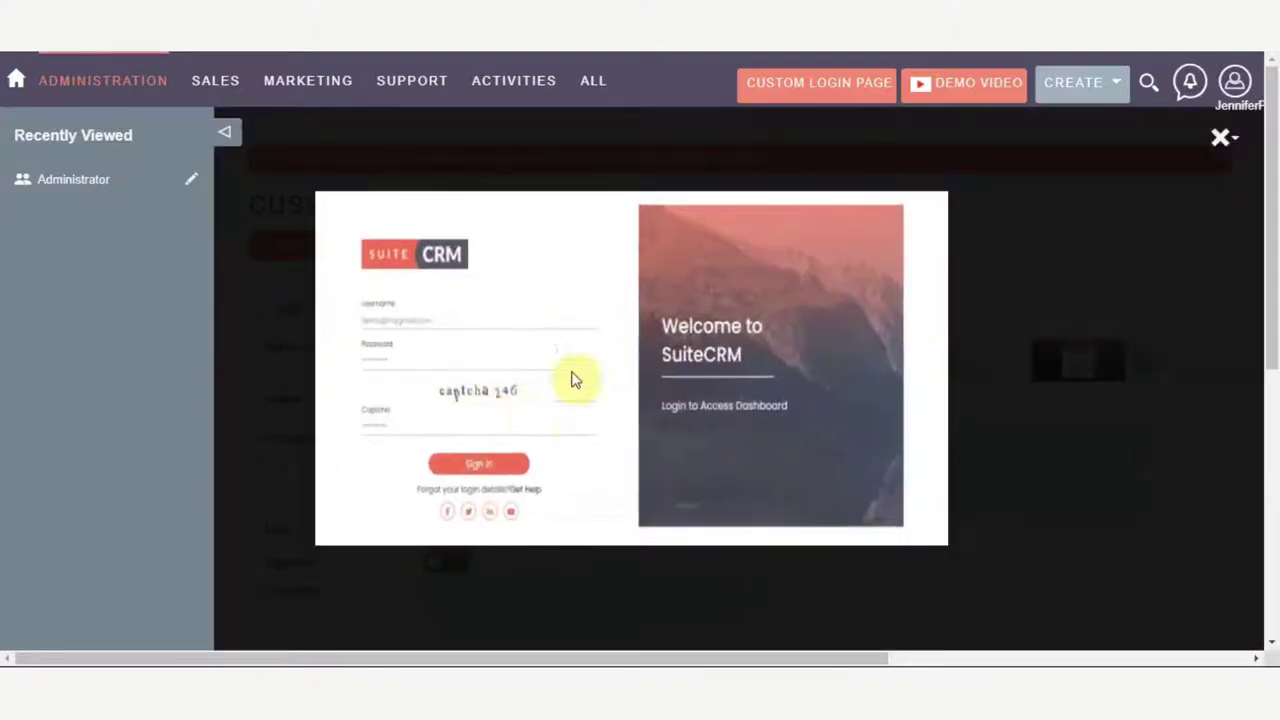
click(1214, 142)
click(1143, 360)
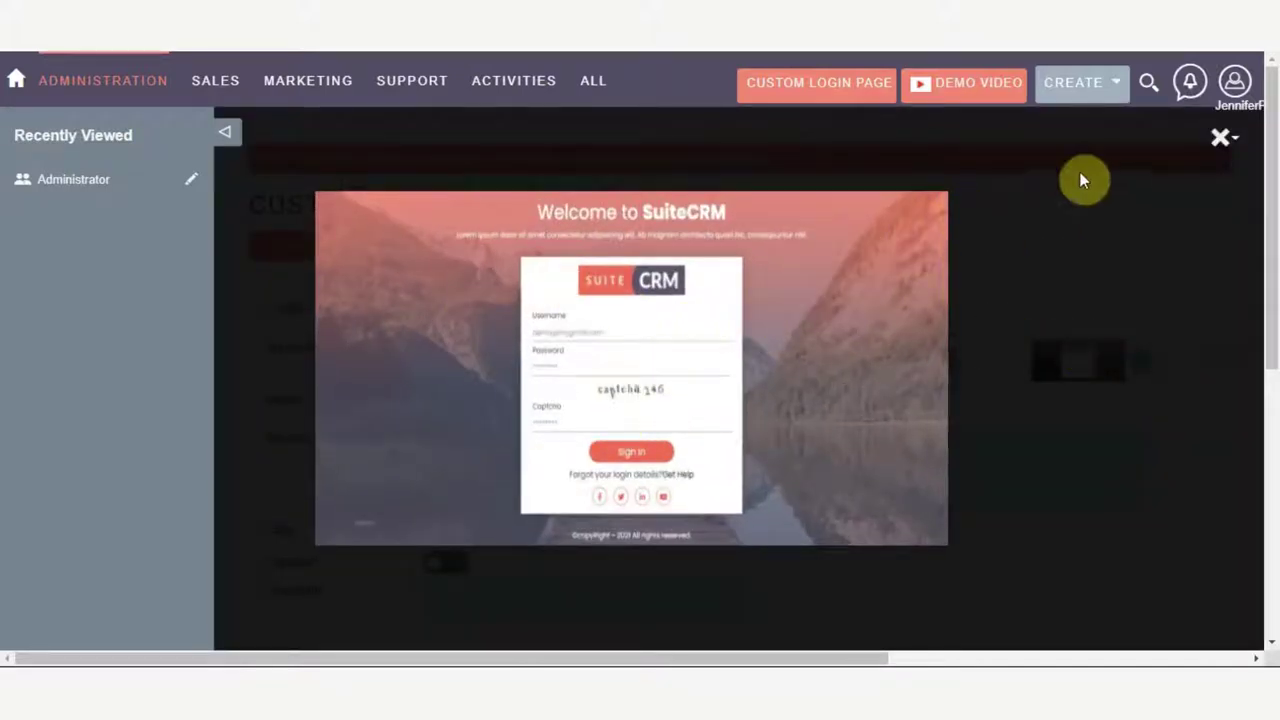
click(1214, 138)
- Choose the first login page layout and set the header to "Welcome To SuiteCRM"
scroll(800, 273, down, 1)
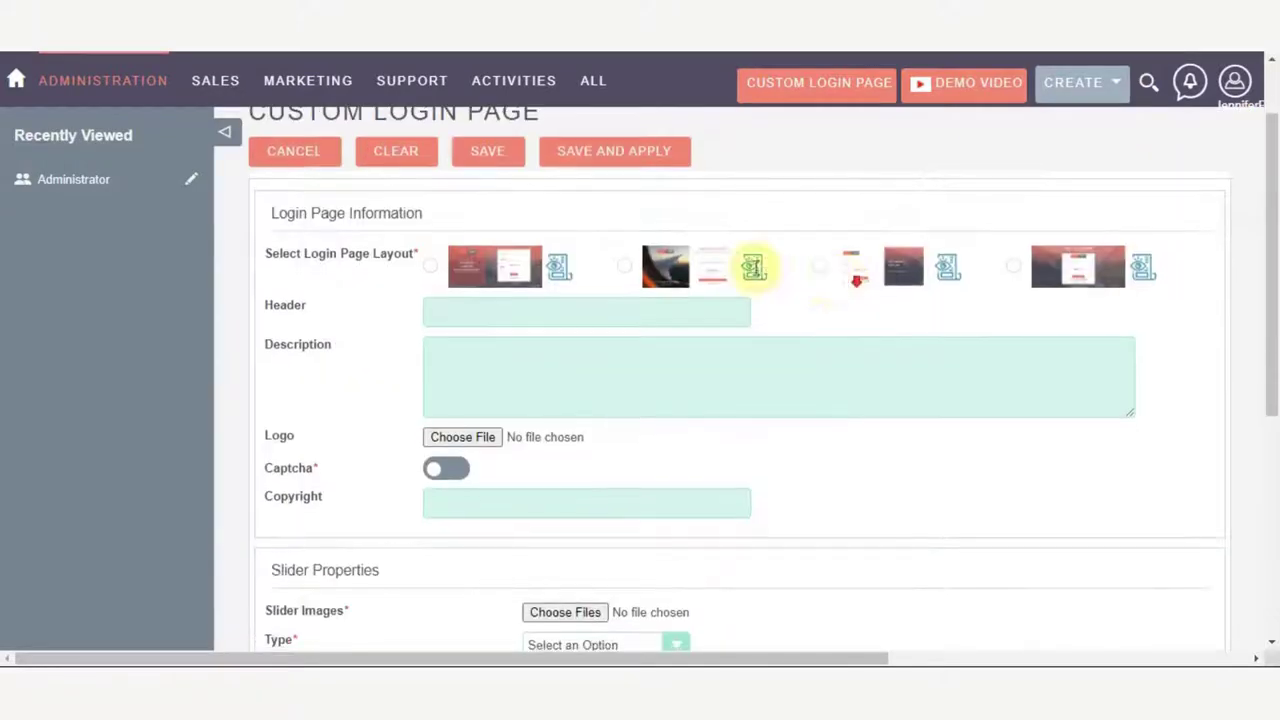
click(429, 264)
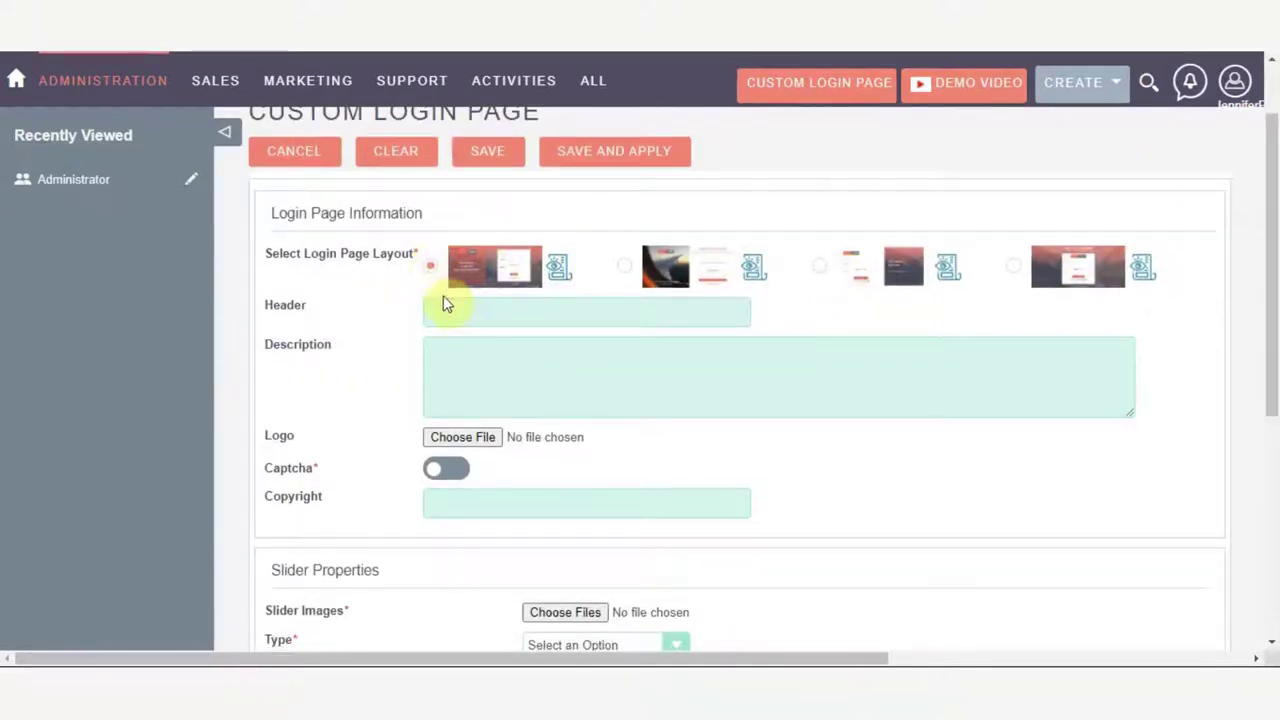
click(451, 307)
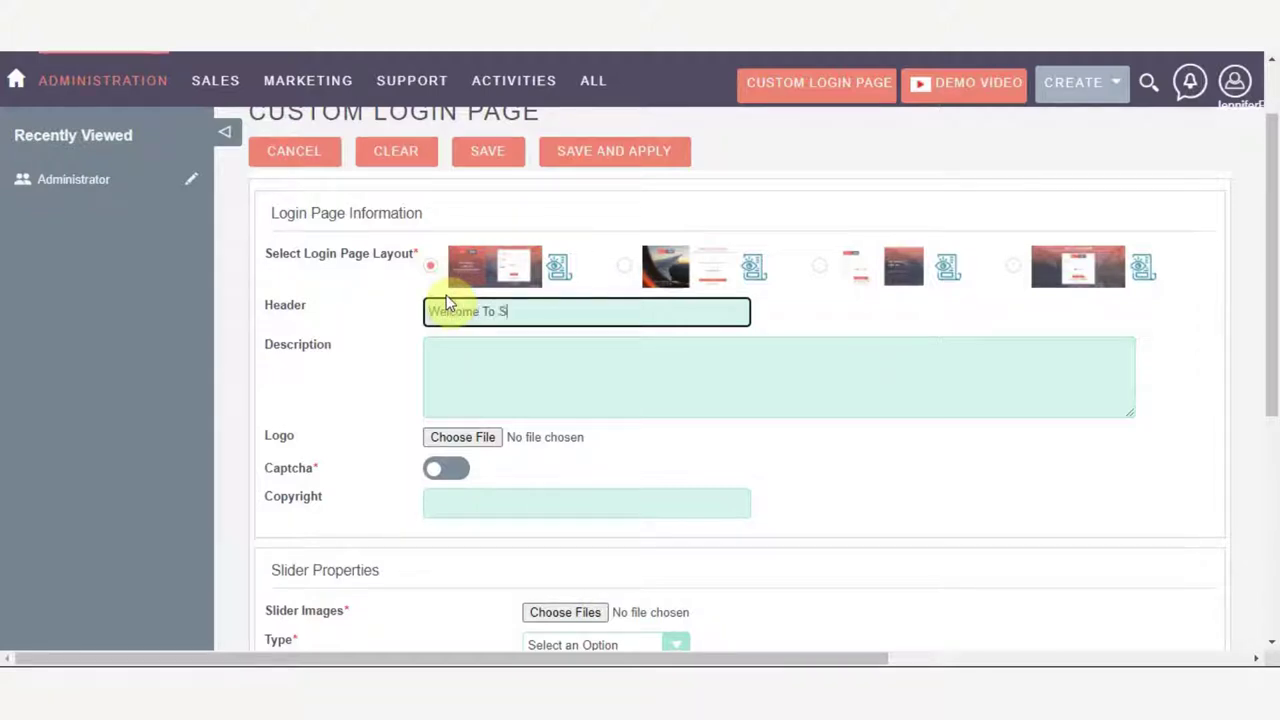
text(Welcome To SuiteCRM)
- Fill in the description with the paragraph beginning "SuiteCRM is a free open source Customer Relationship Management application for servers"
key(Tab)
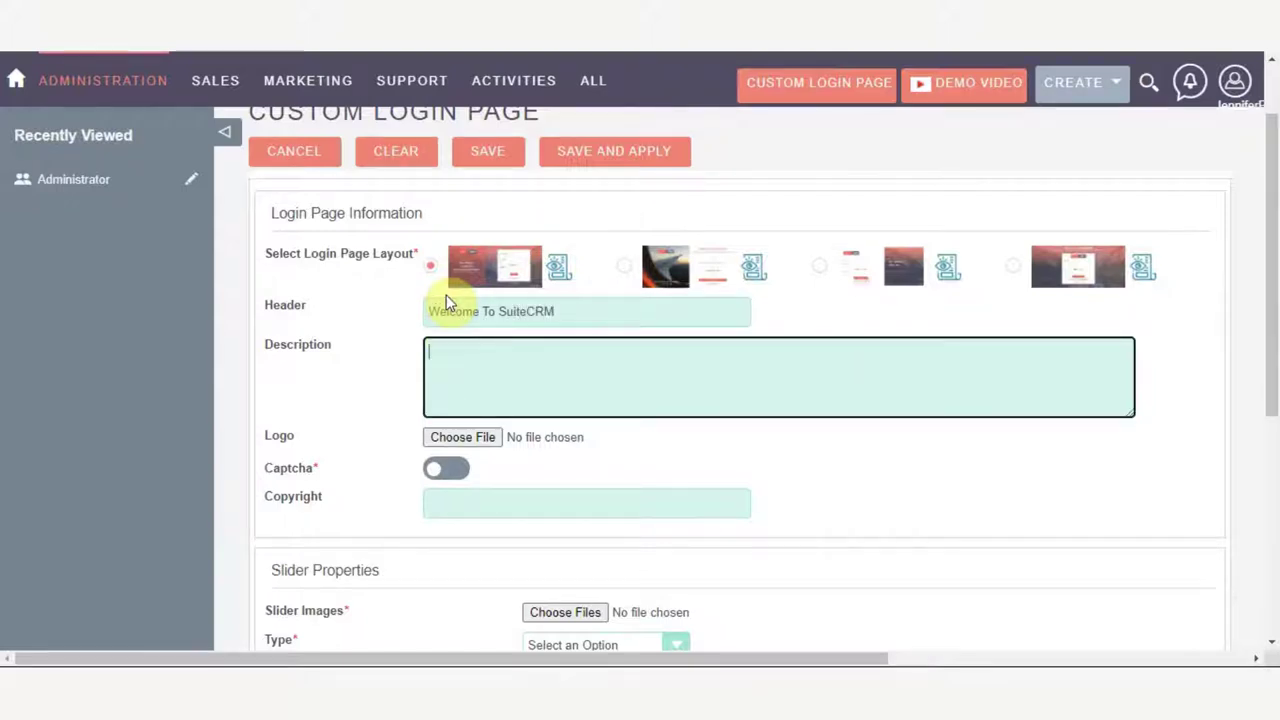
click(437, 354)
text(SuiteCRM is a free open source Customer Relationship Management application for servers. It is written in PHP. Open source CRM is often used as an alternative to proprietary CRM software from major corporations such as HubSpot. Salesforce and Microsoft Dynamics CRM applications.)
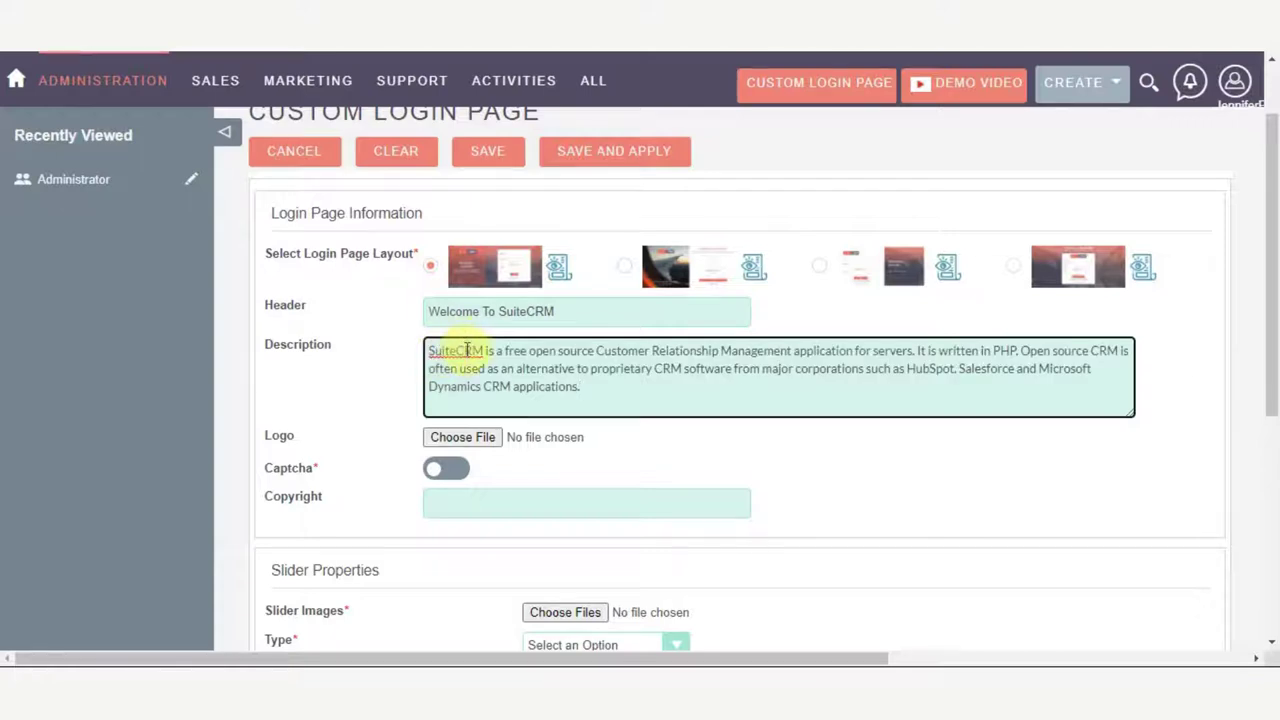
- Upload the logo image from the Custom Login Page folder on Local Disk (D:) as the login page logo
scroll(467, 350, down, 2)
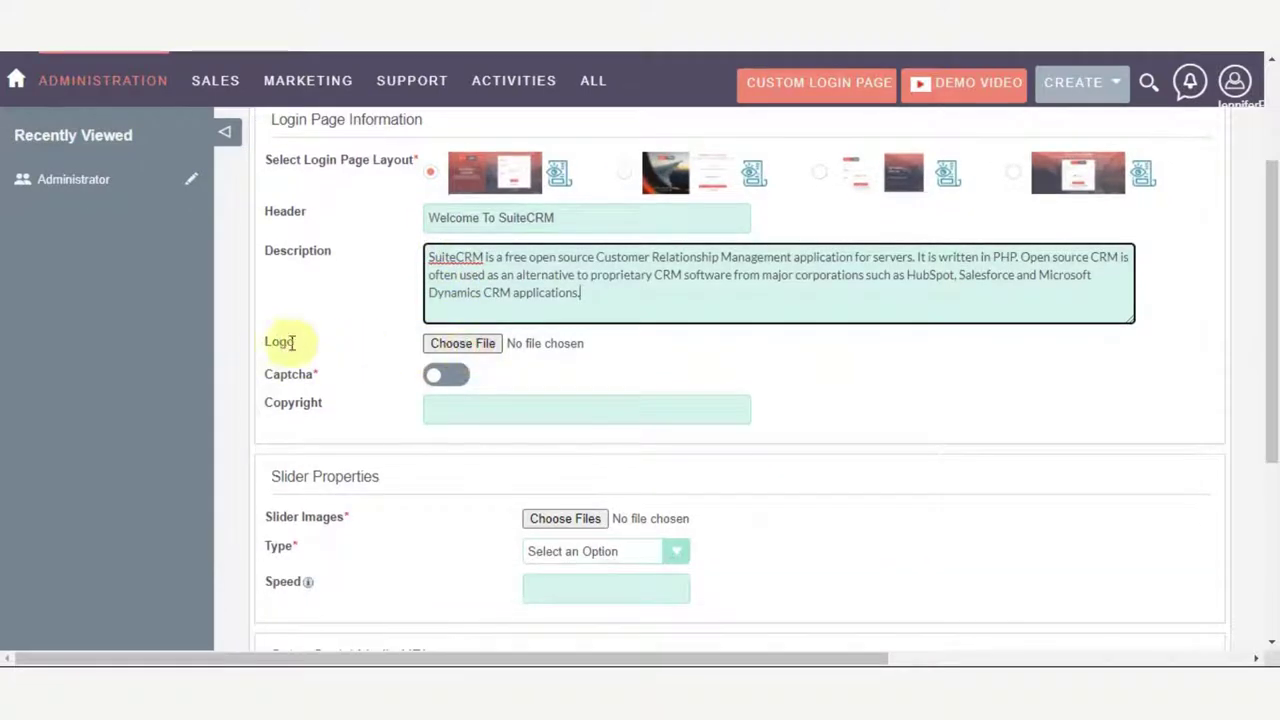
click(453, 343)
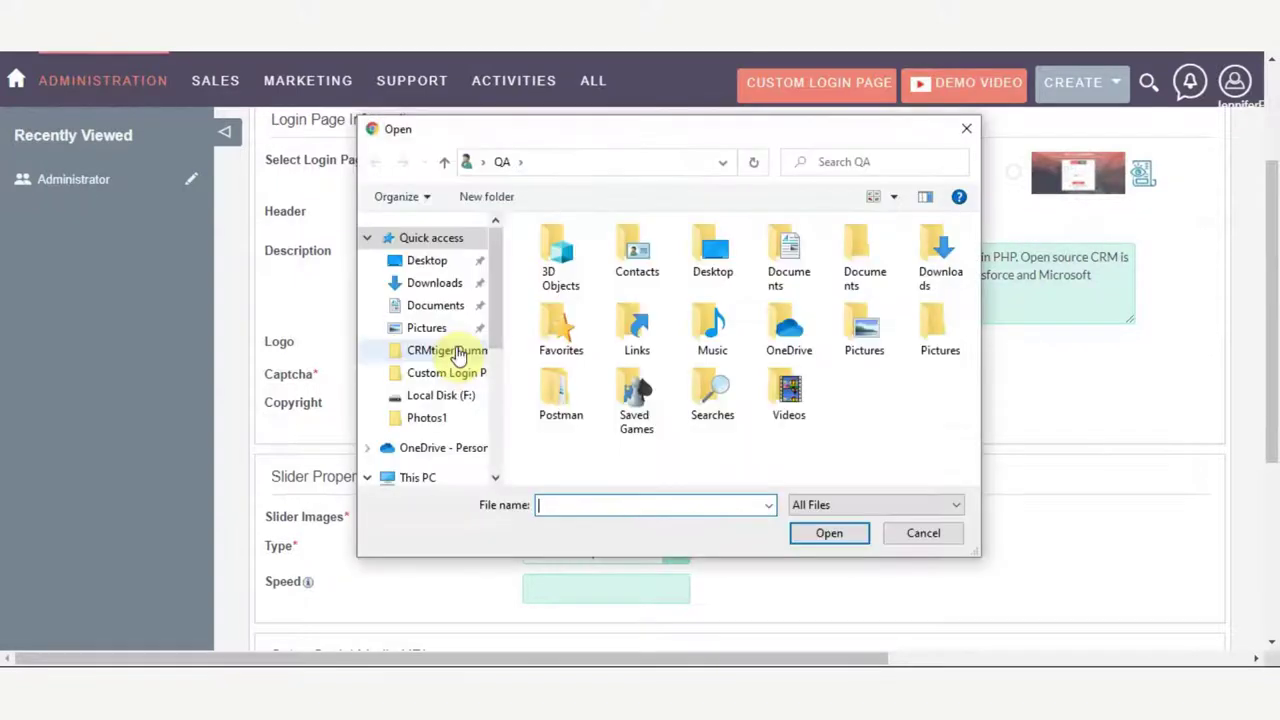
scroll(455, 362, down, 3)
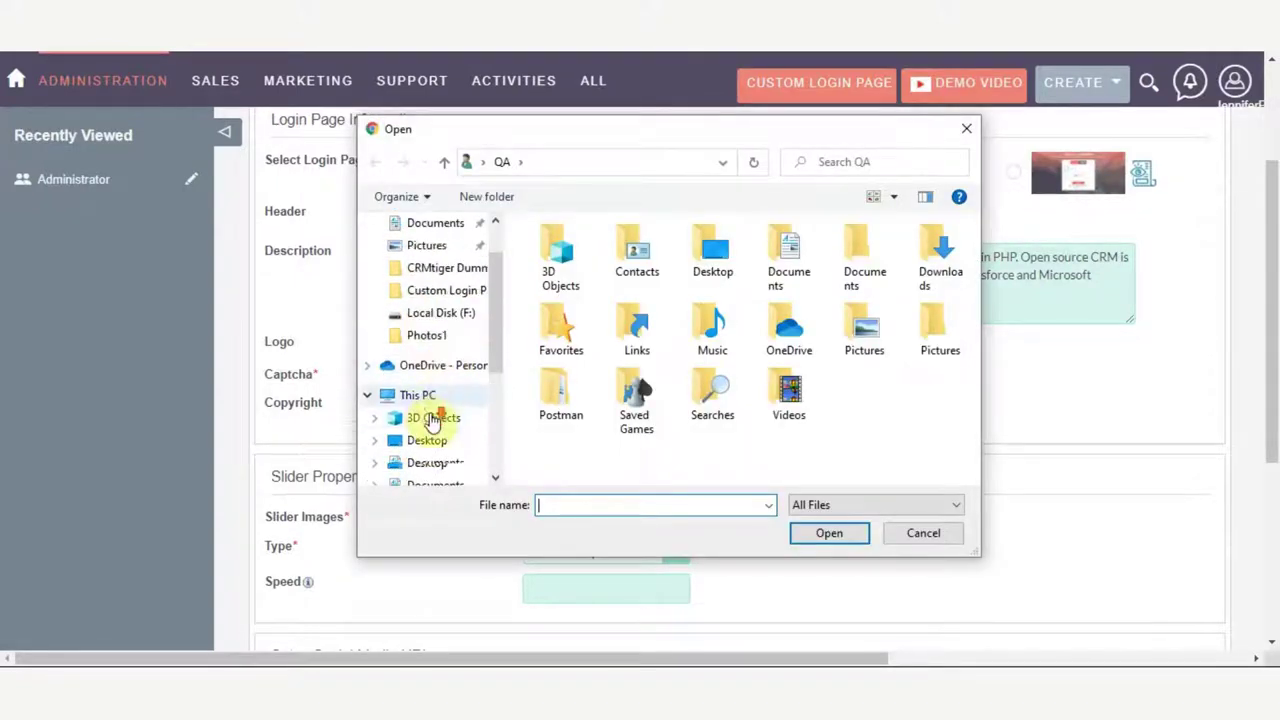
scroll(425, 412, down, 3)
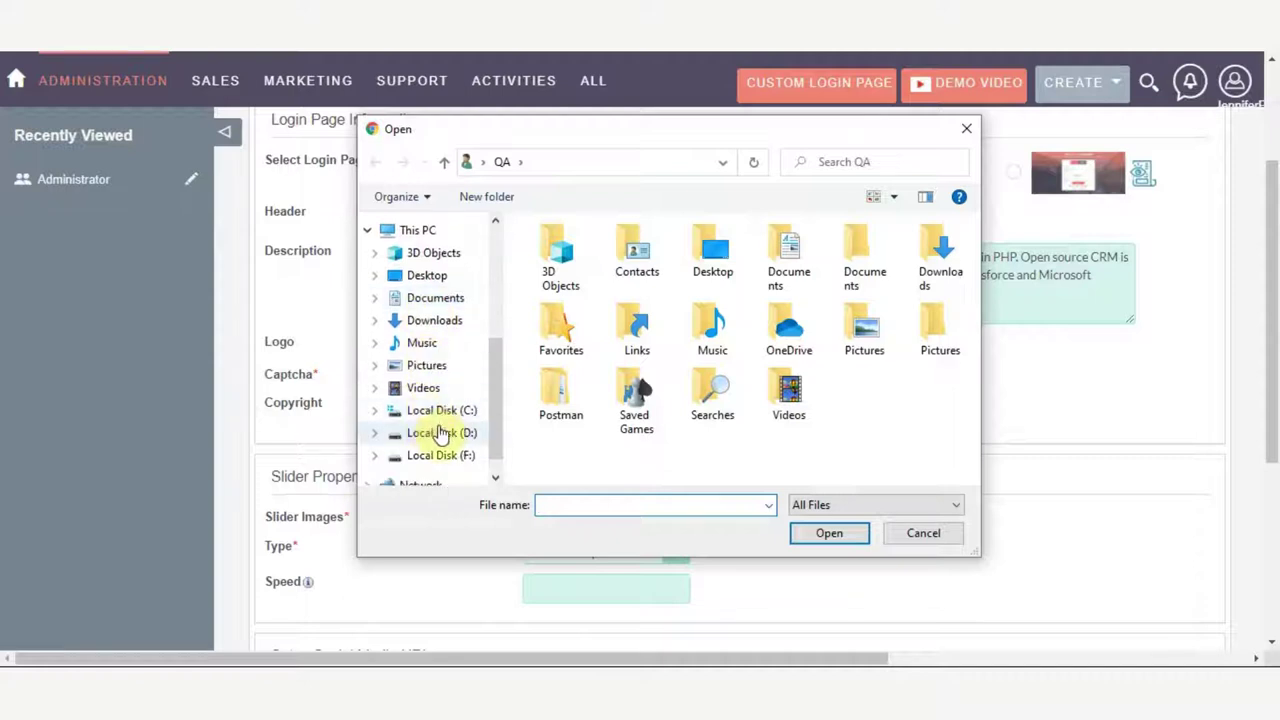
click(440, 432)
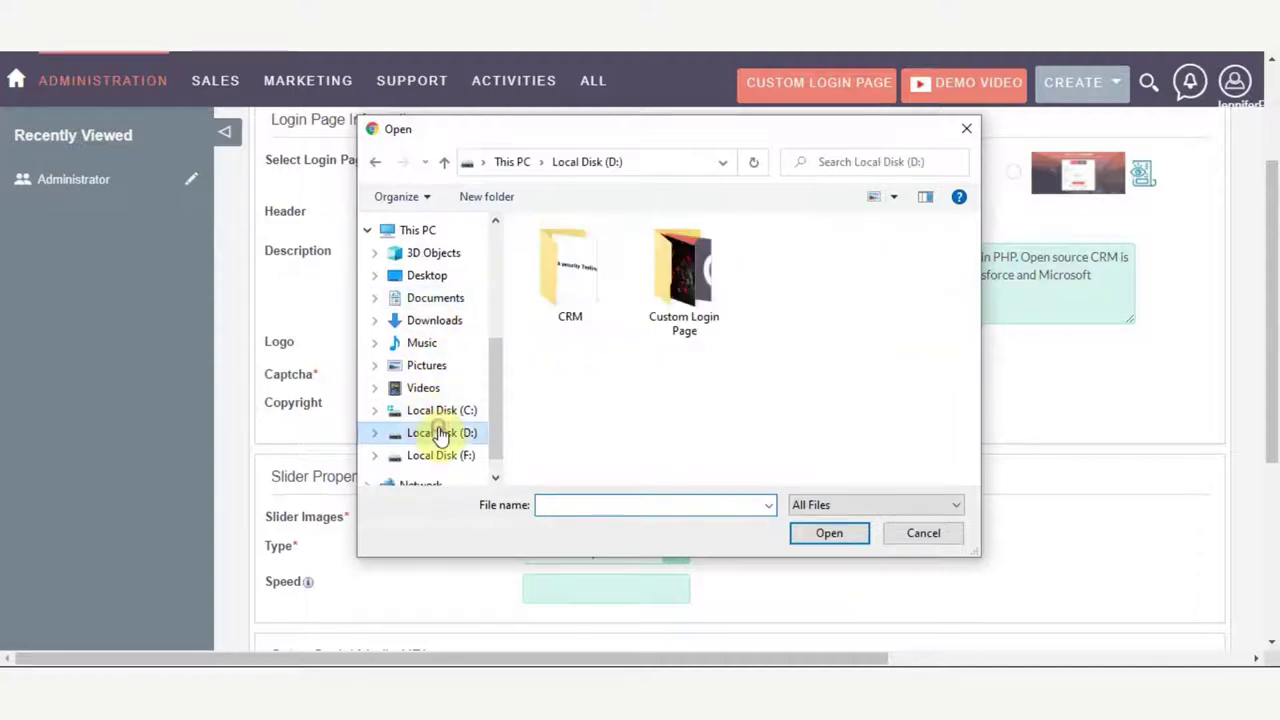
click(676, 298)
double_click(676, 298)
click(684, 404)
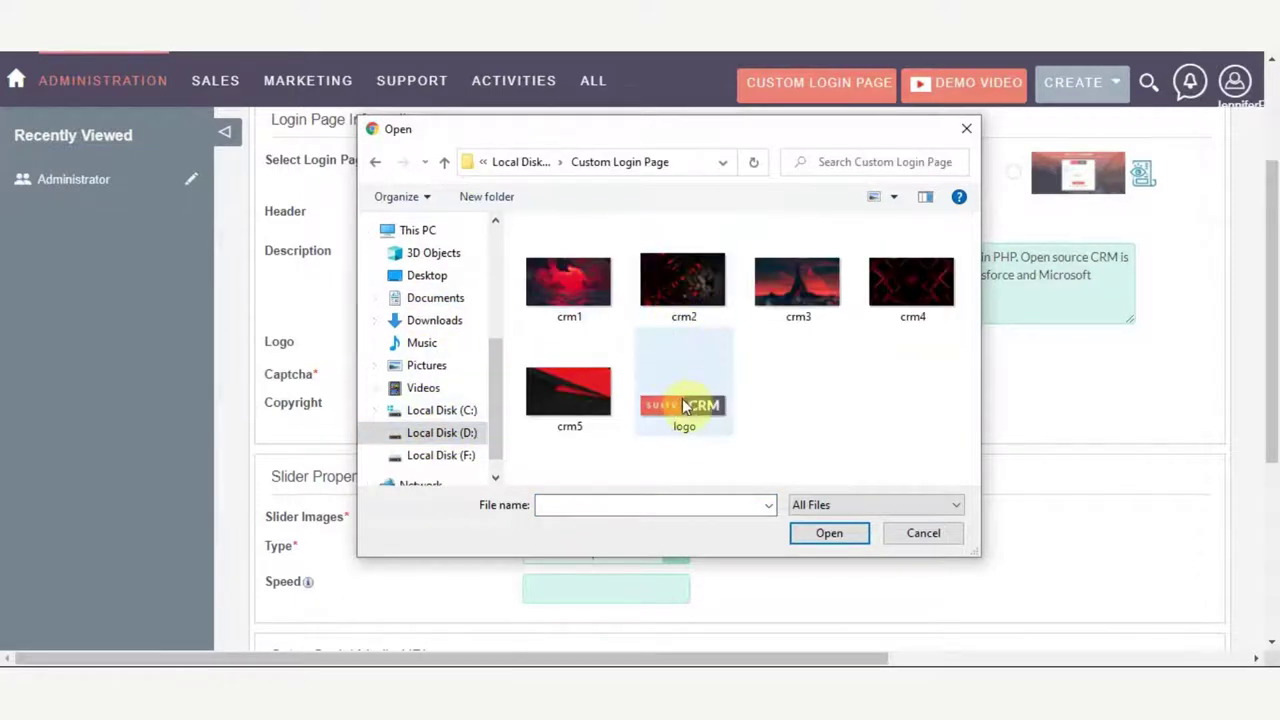
click(831, 532)
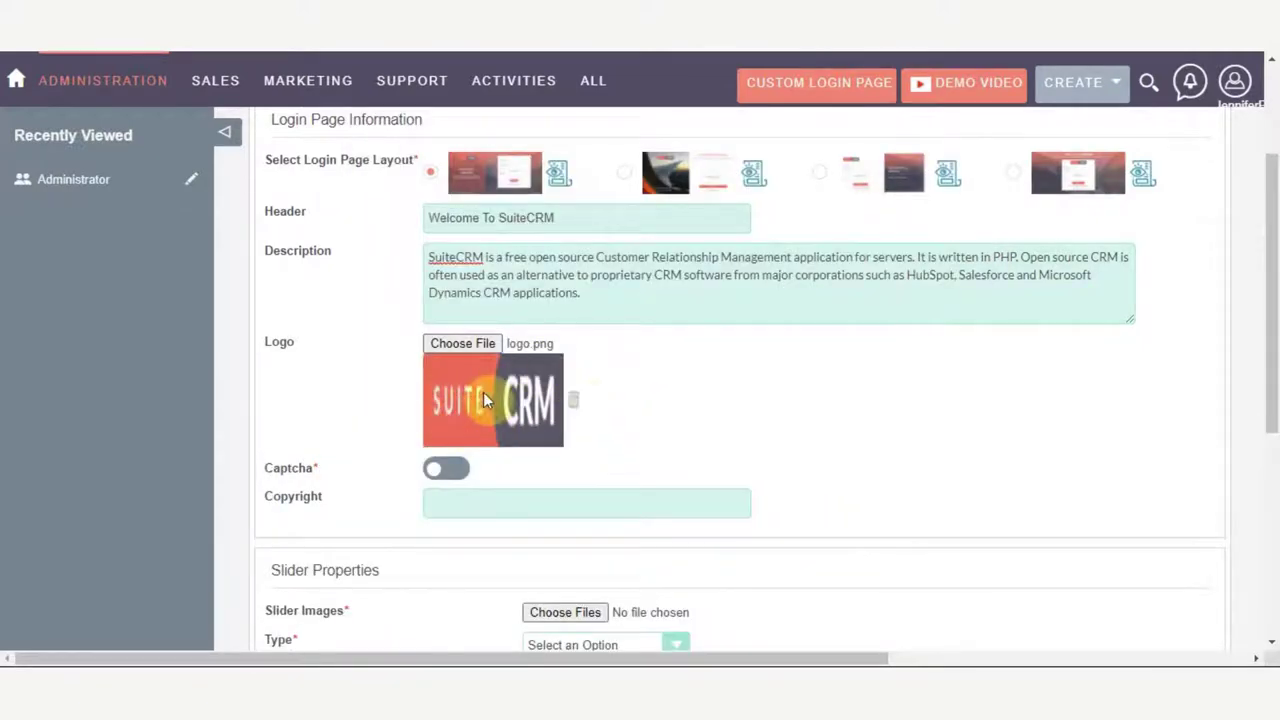
- Enable the captcha and set the copyright text to "2021 Powered By SuiteCRM"
scroll(488, 395, down, 2)
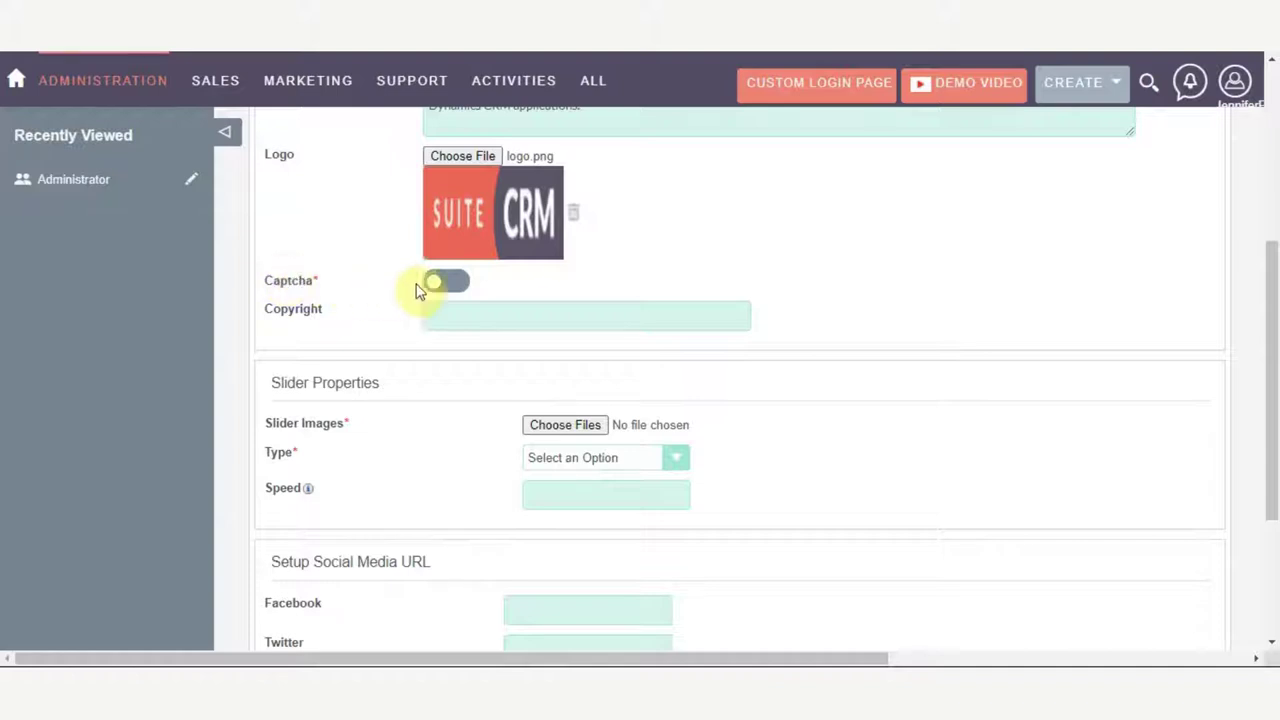
click(442, 287)
click(450, 314)
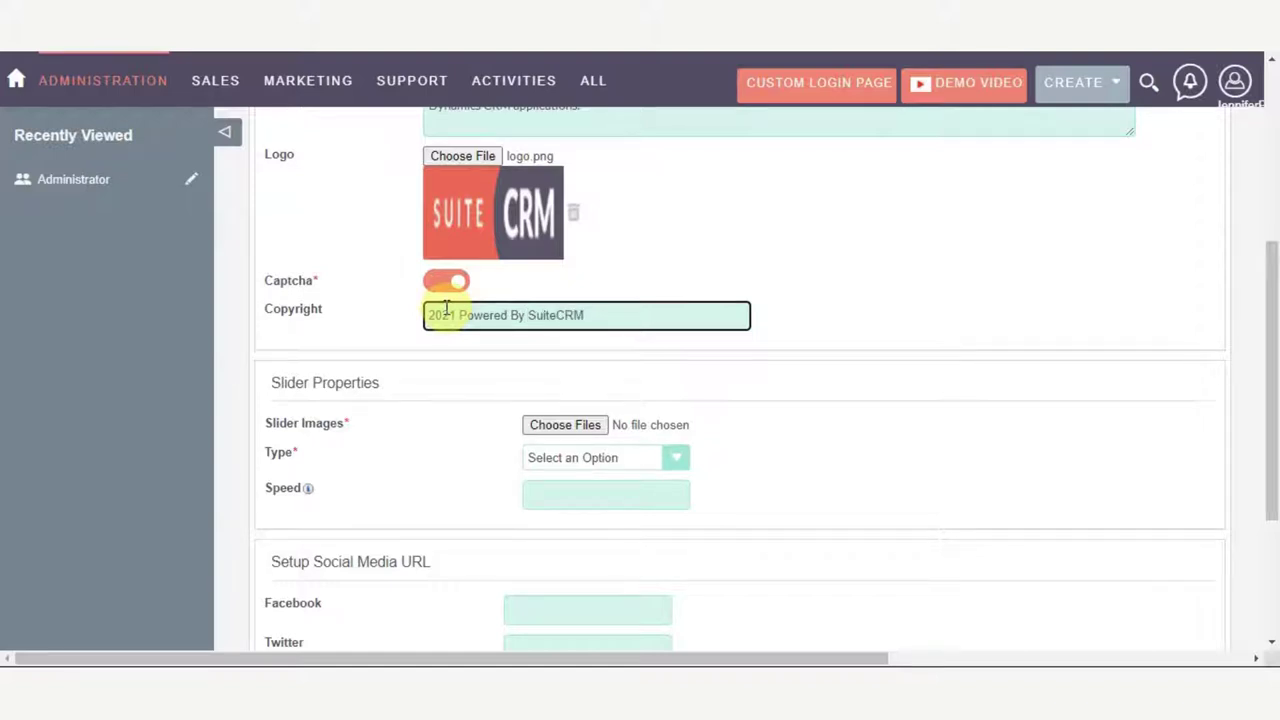
- Add the five images crm1, crm2, crm3, crm4 and crm5 one by one as slider images
scroll(474, 377, down, 1)
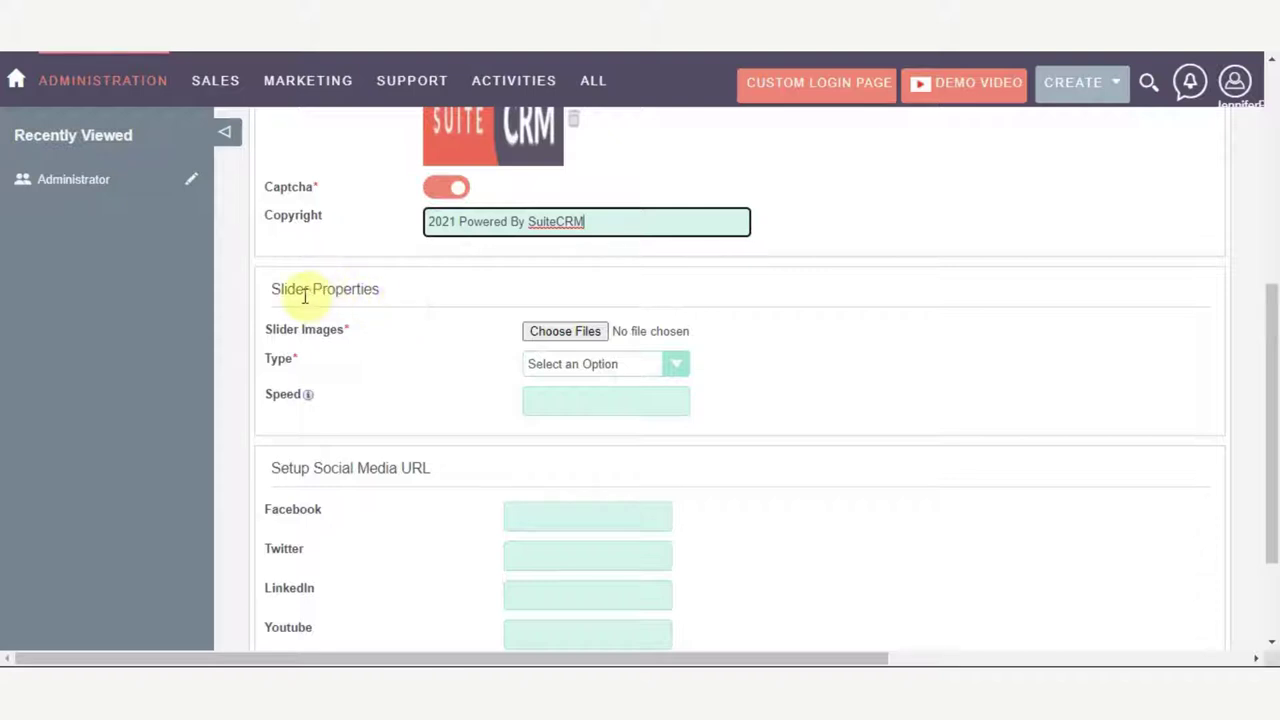
click(572, 332)
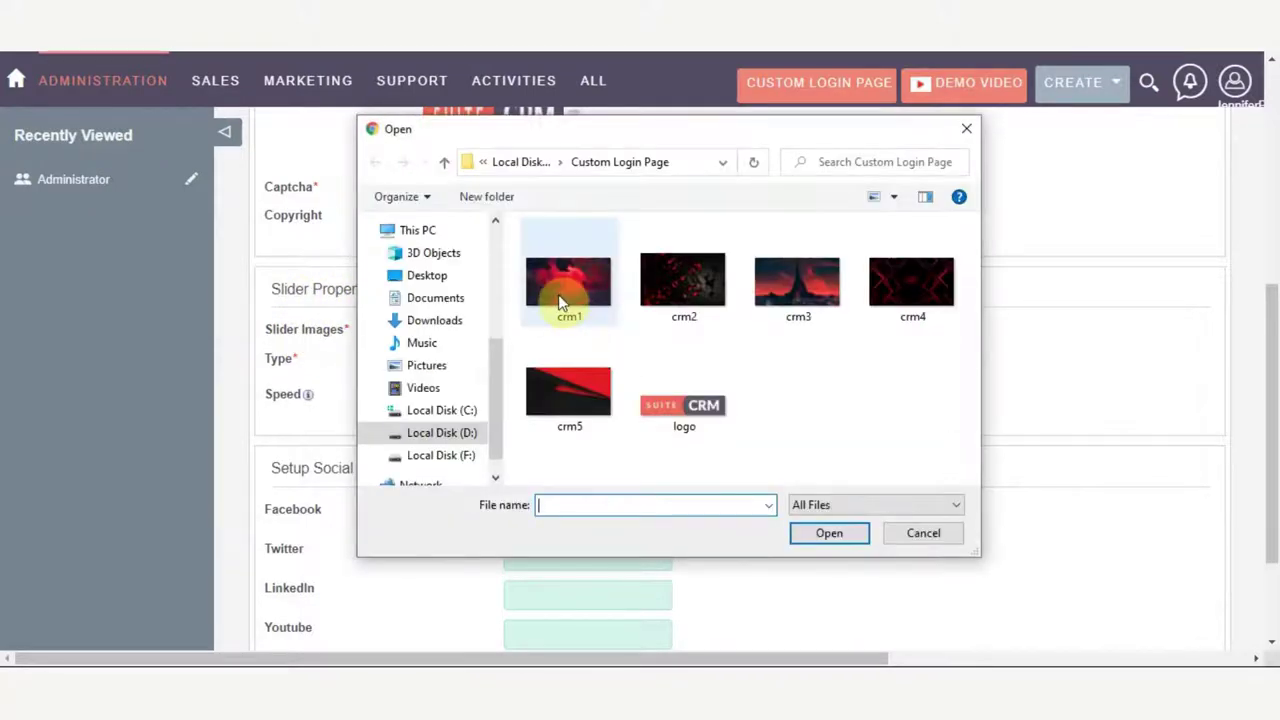
double_click(558, 292)
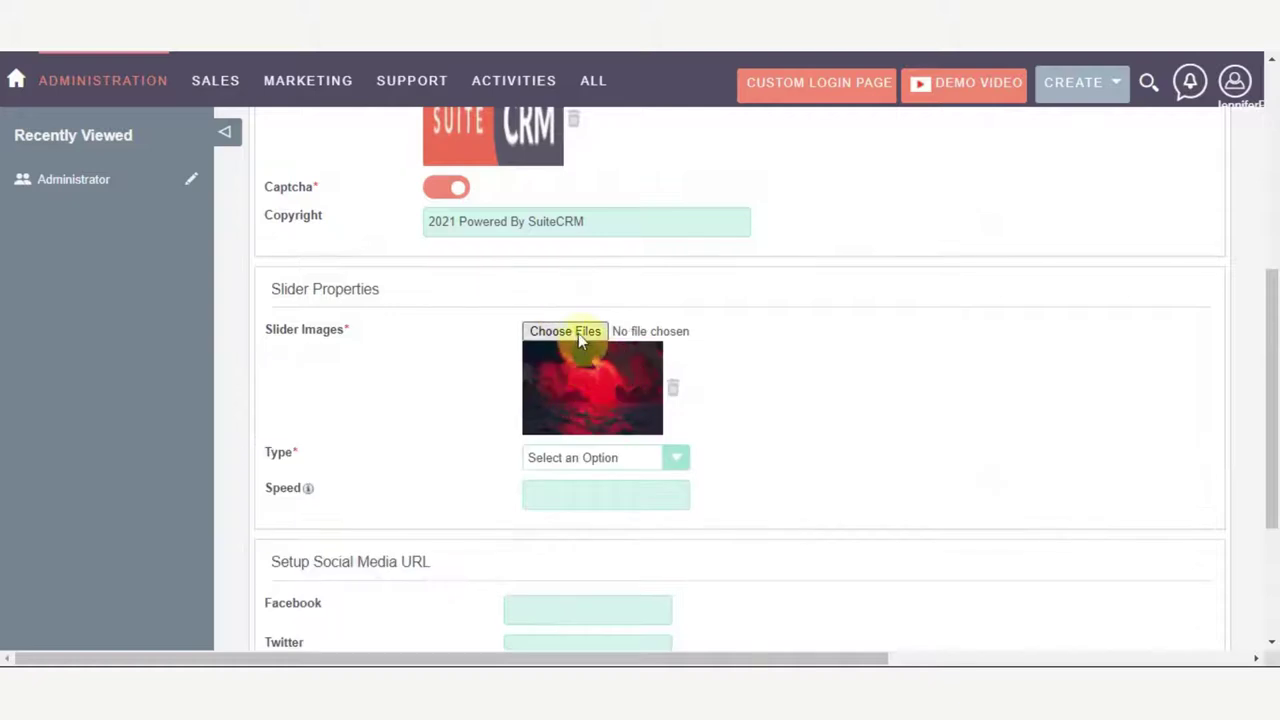
click(577, 331)
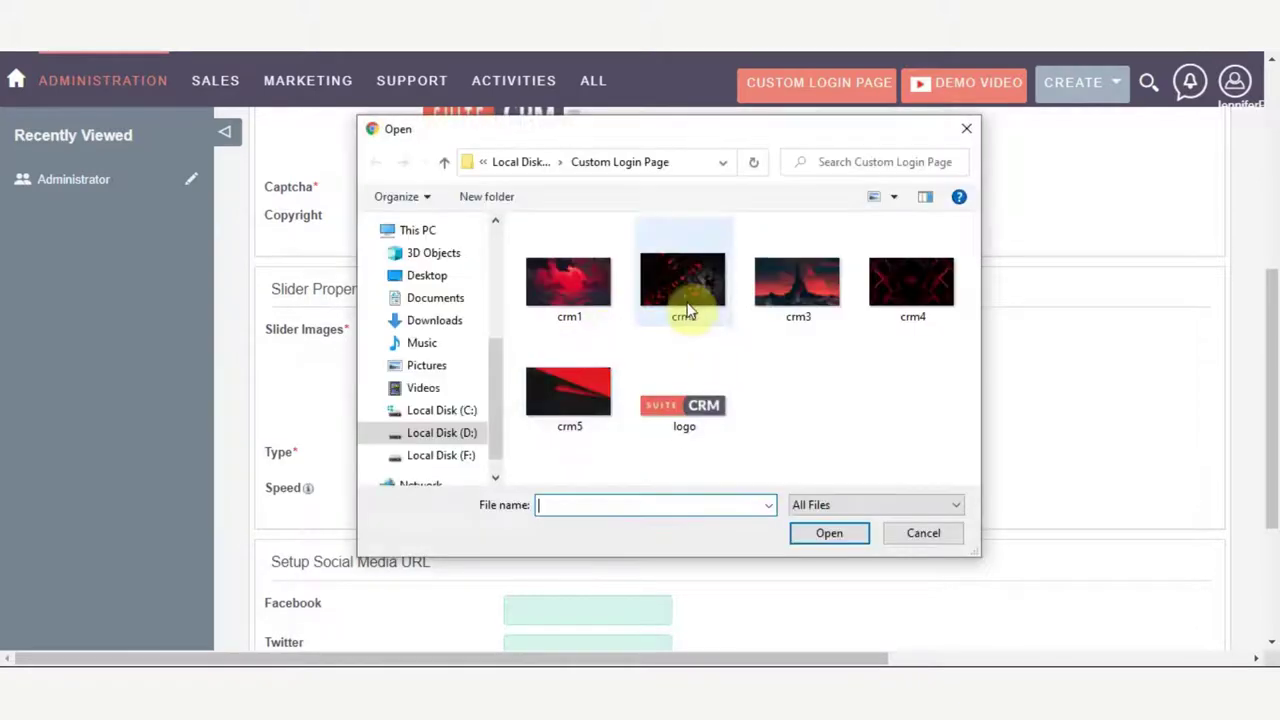
double_click(684, 290)
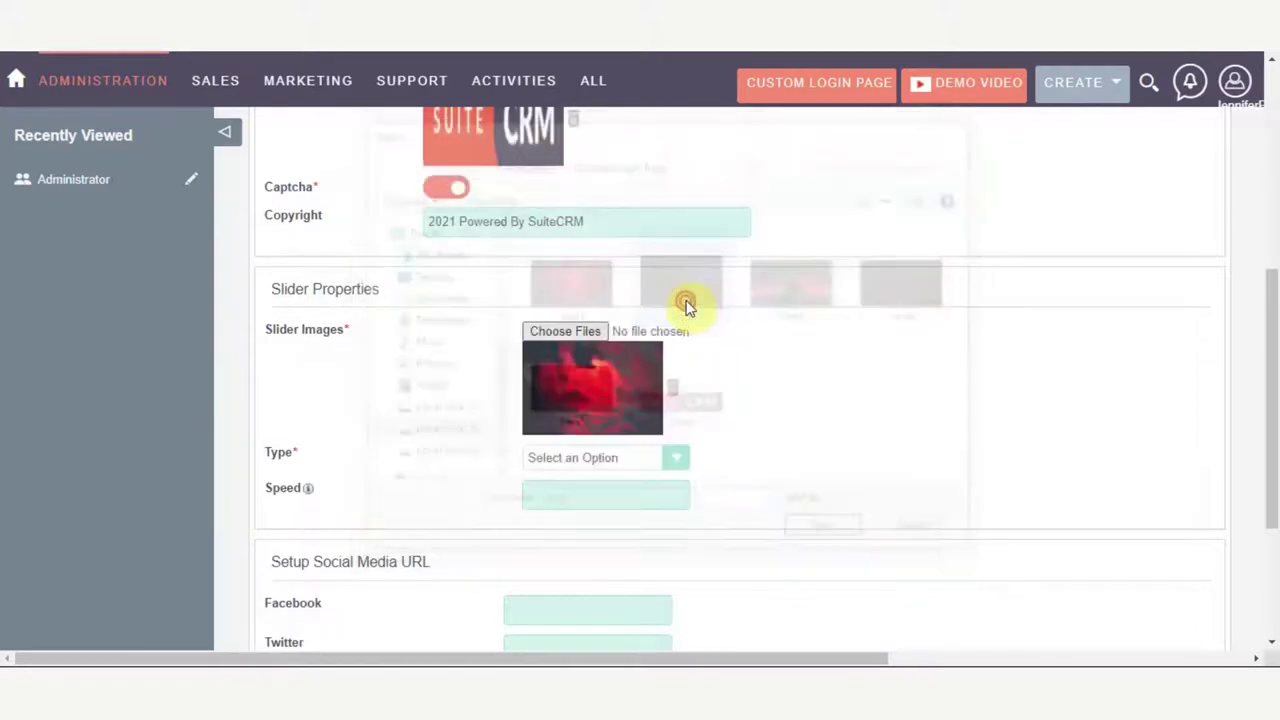
click(548, 335)
click(791, 301)
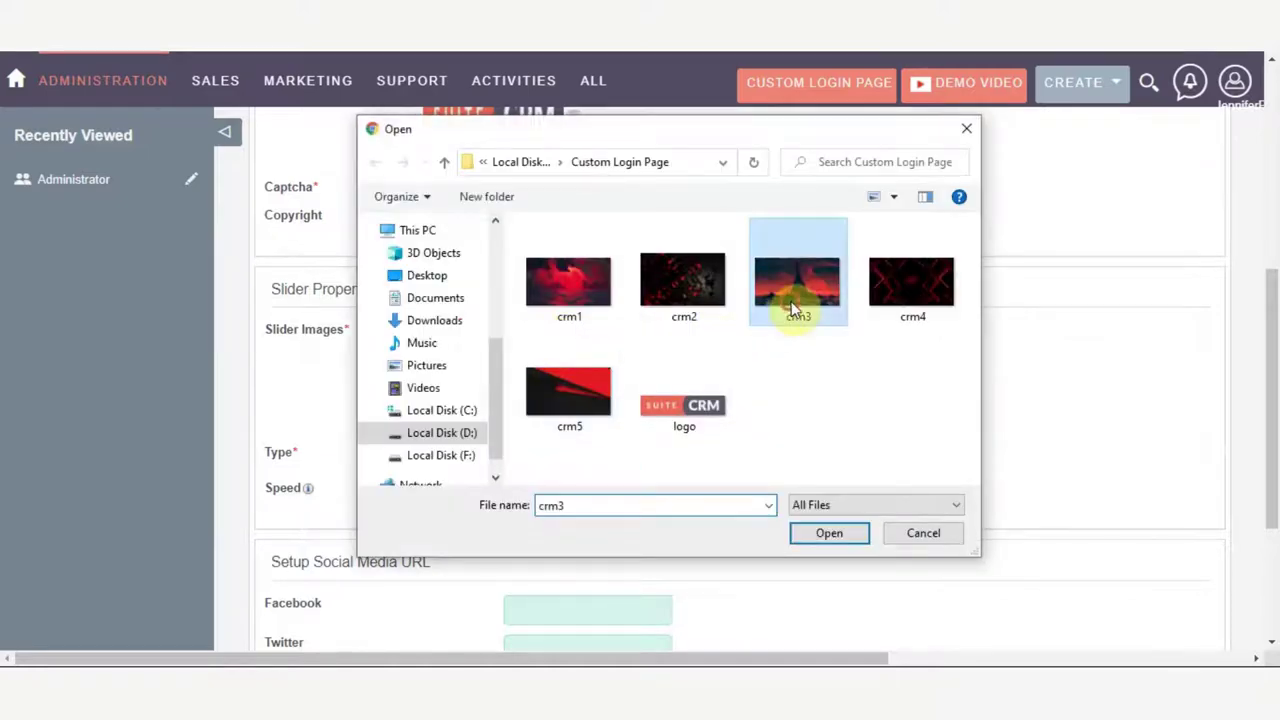
double_click(791, 301)
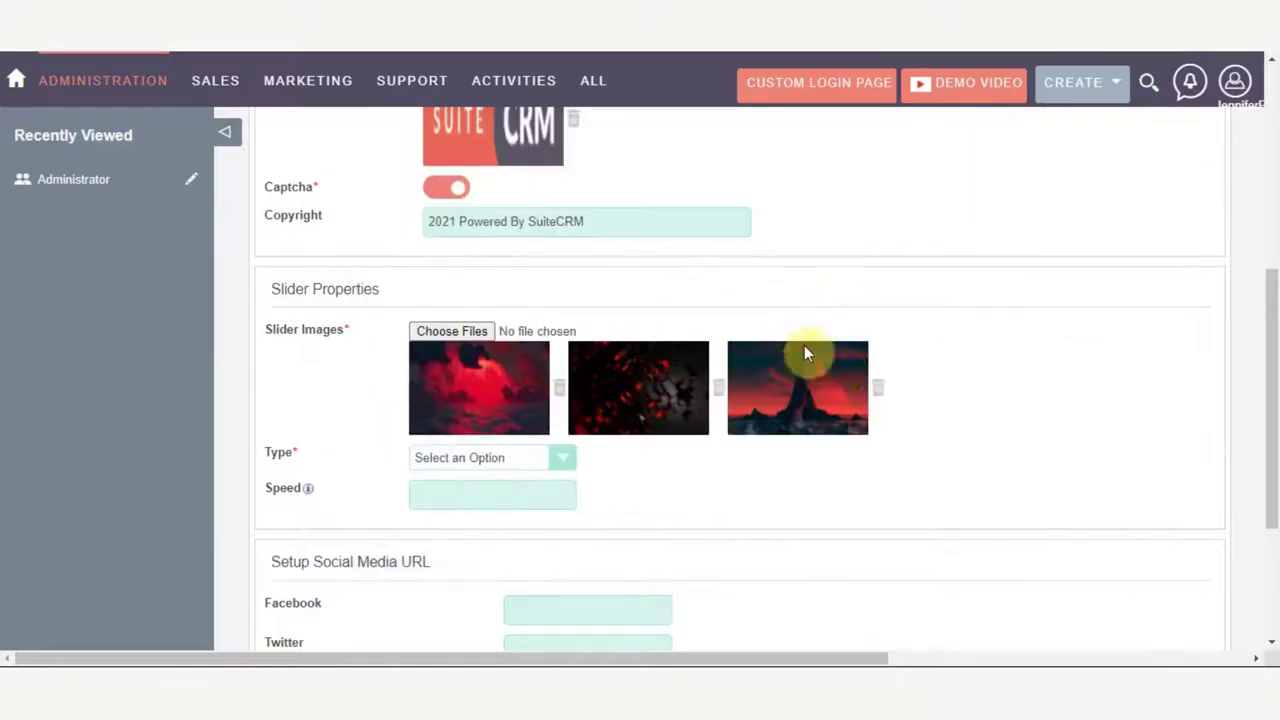
click(465, 340)
double_click(894, 303)
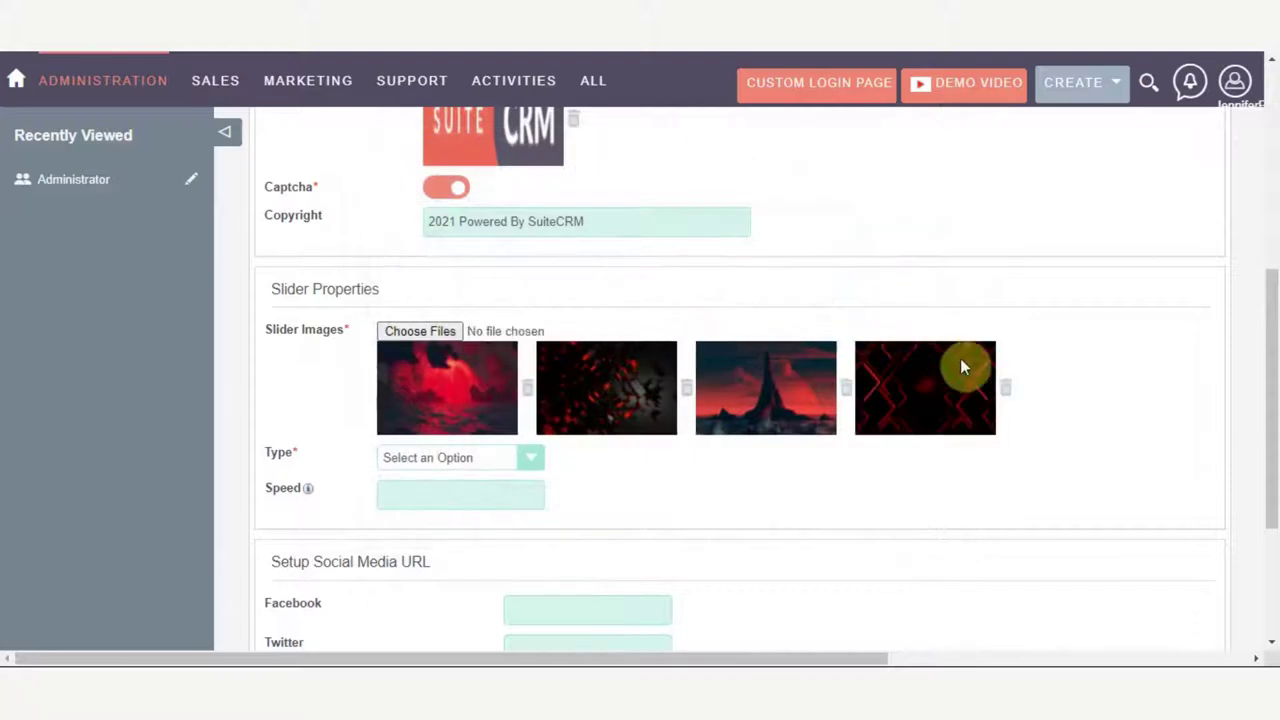
click(449, 335)
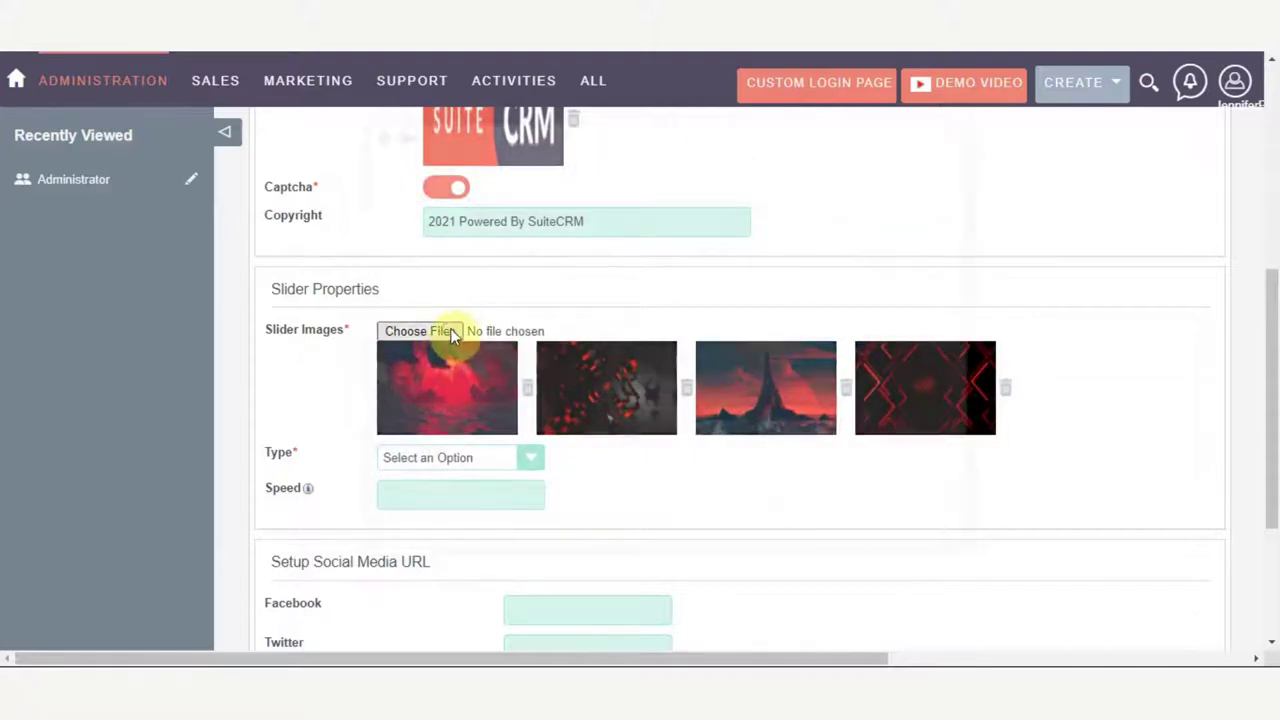
double_click(551, 386)
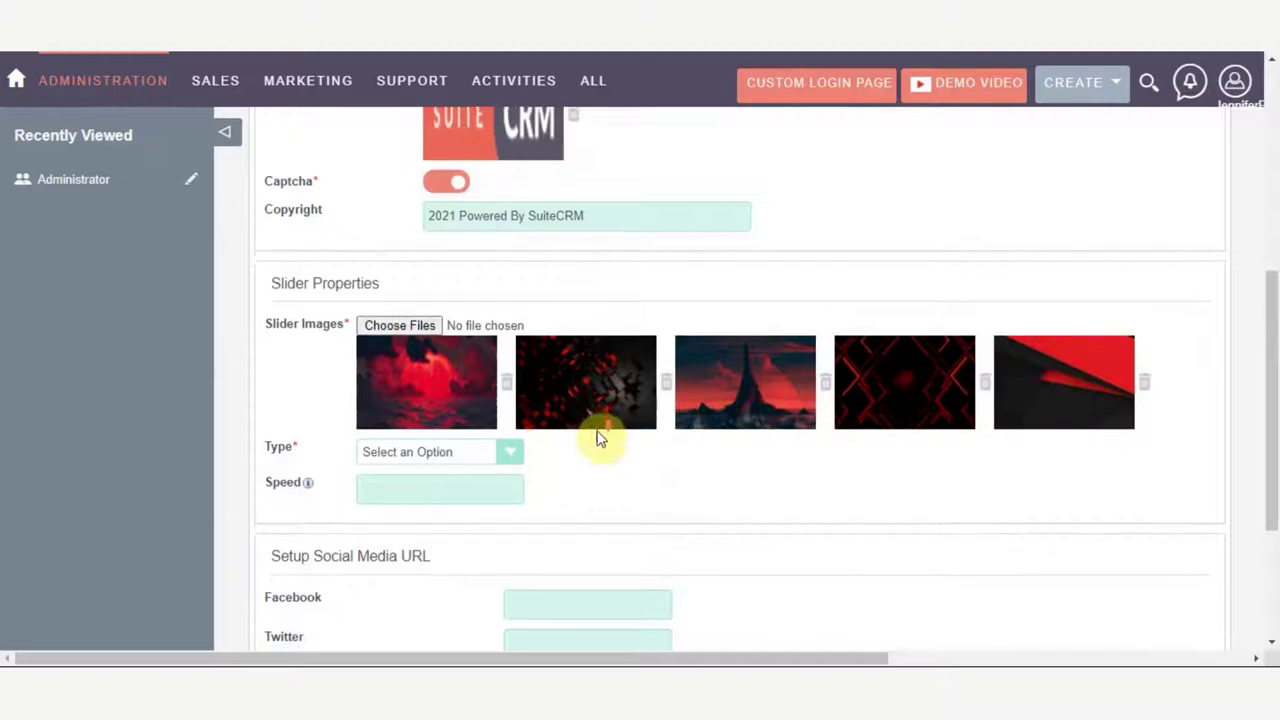
- Set the slider type to Vertical and the slider speed to 3000
scroll(597, 437, down, 1)
click(404, 366)
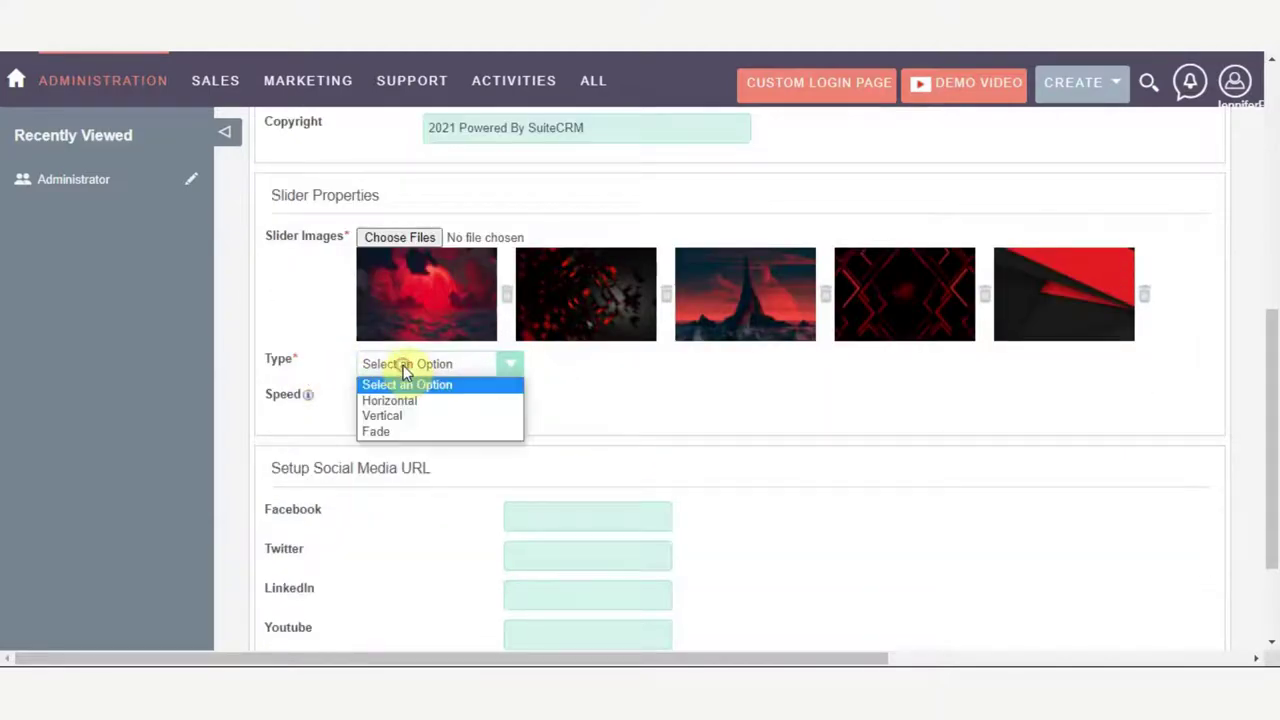
click(416, 418)
scroll(411, 404, down, 1)
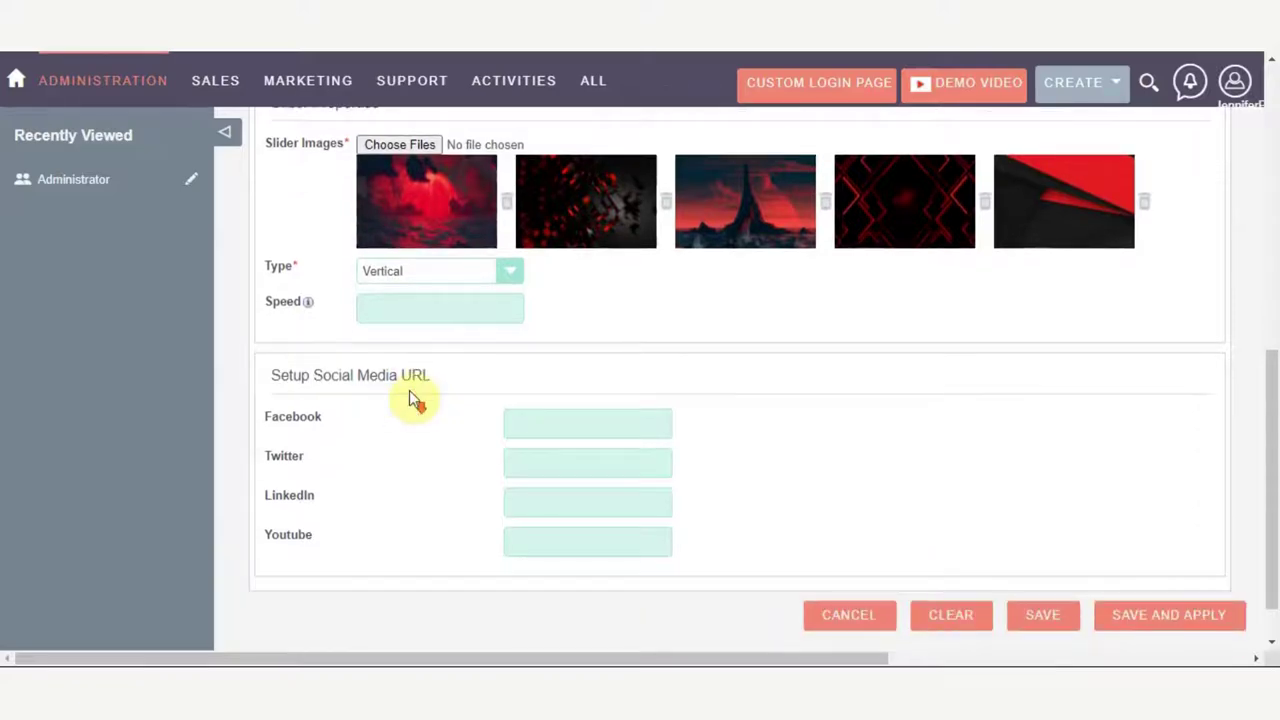
click(414, 309)
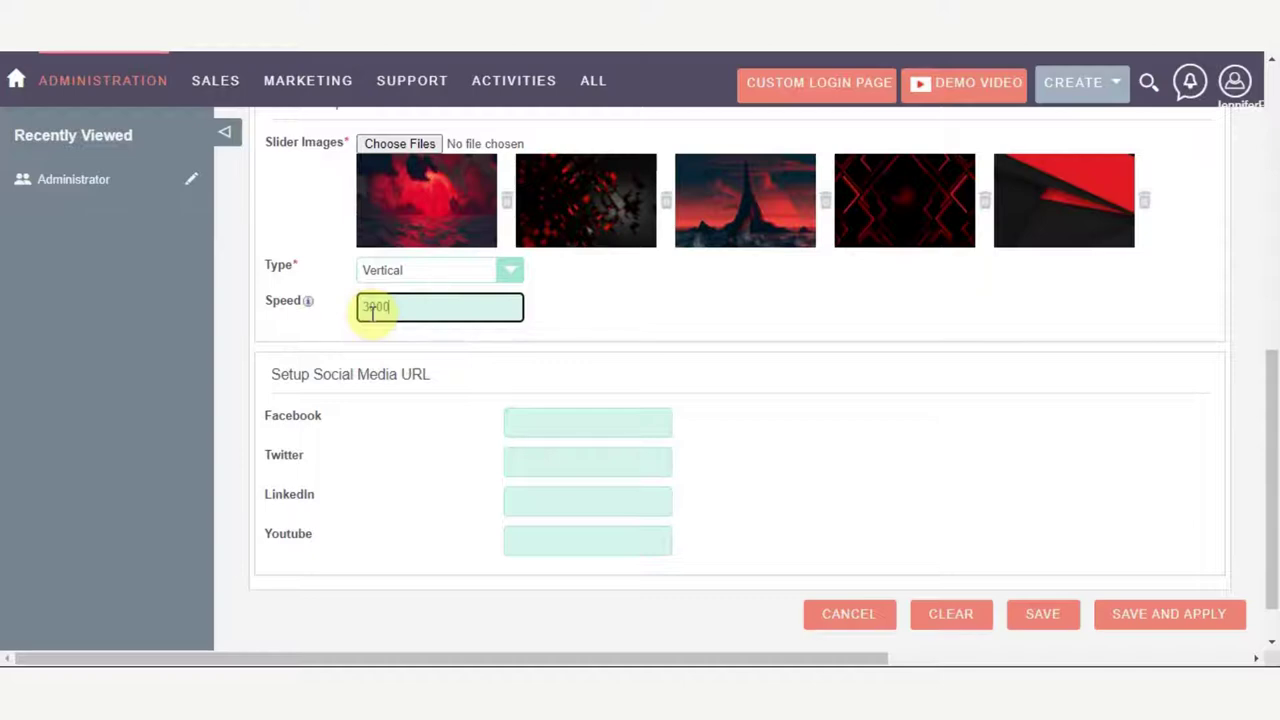
scroll(395, 326, down, 1)
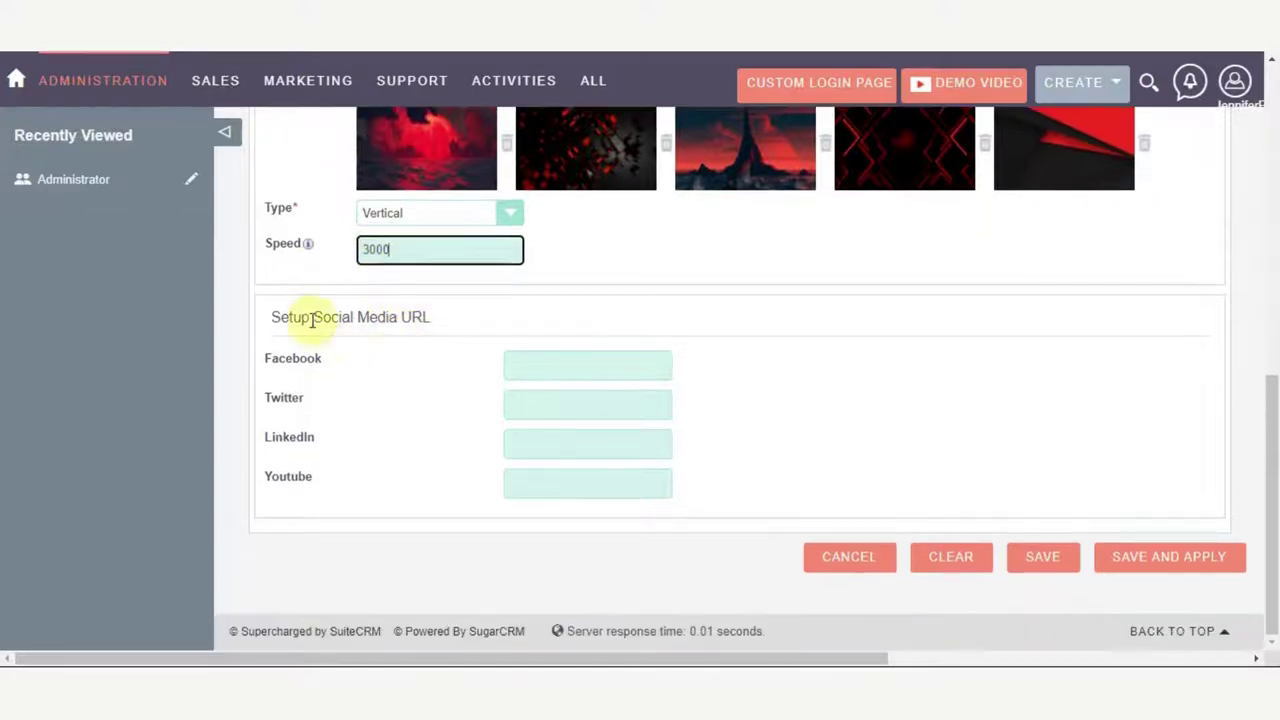
click(525, 362)
text(https://www.facebook.com/)
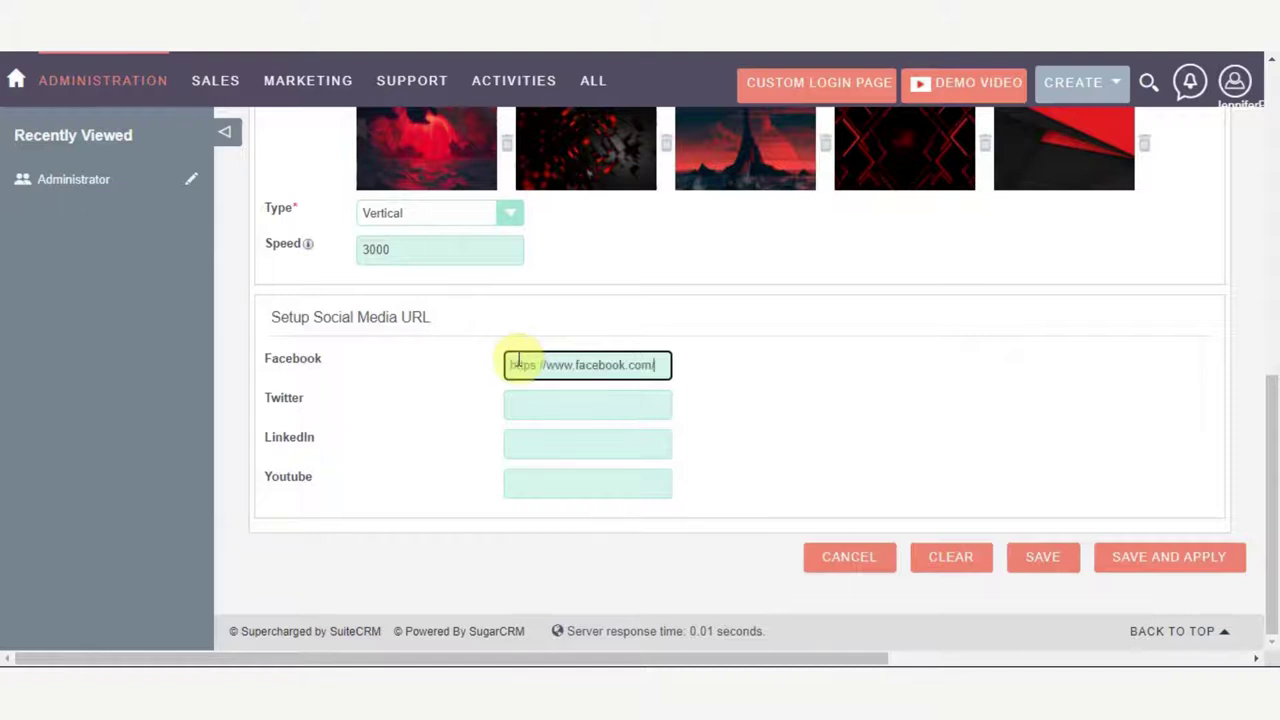
click(516, 401)
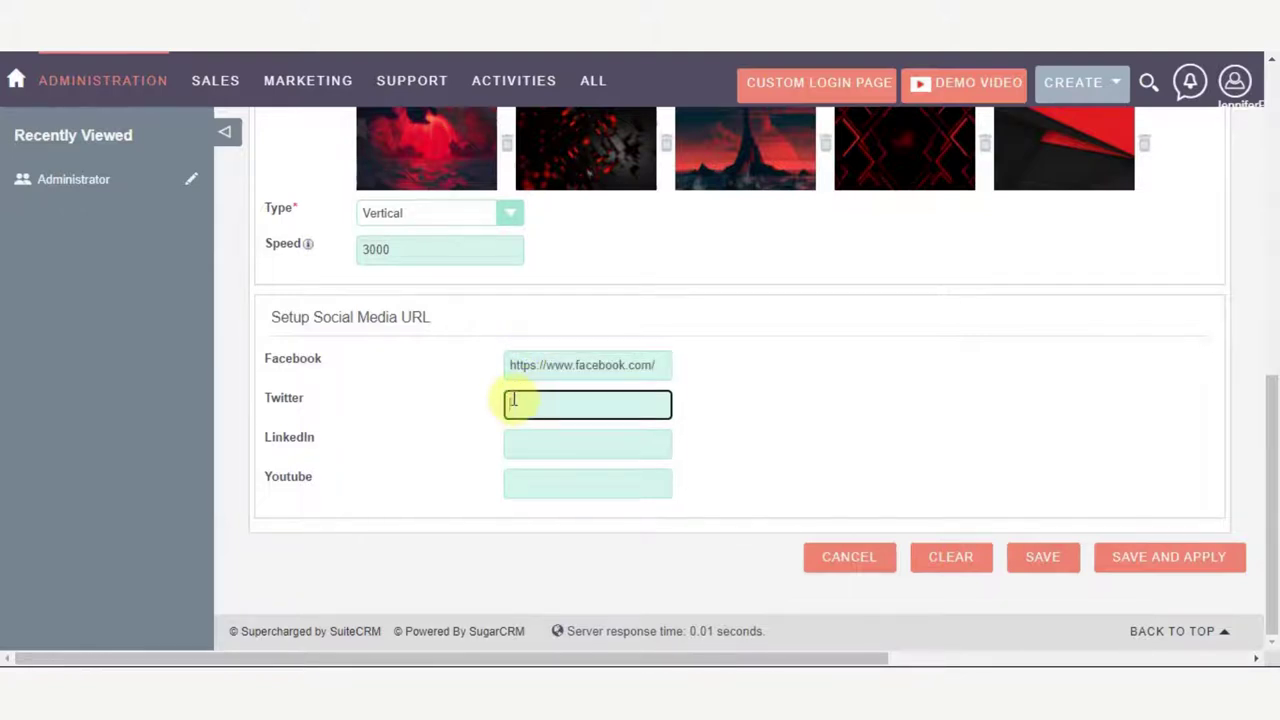
text(https://twitter.com/)
click(514, 438)
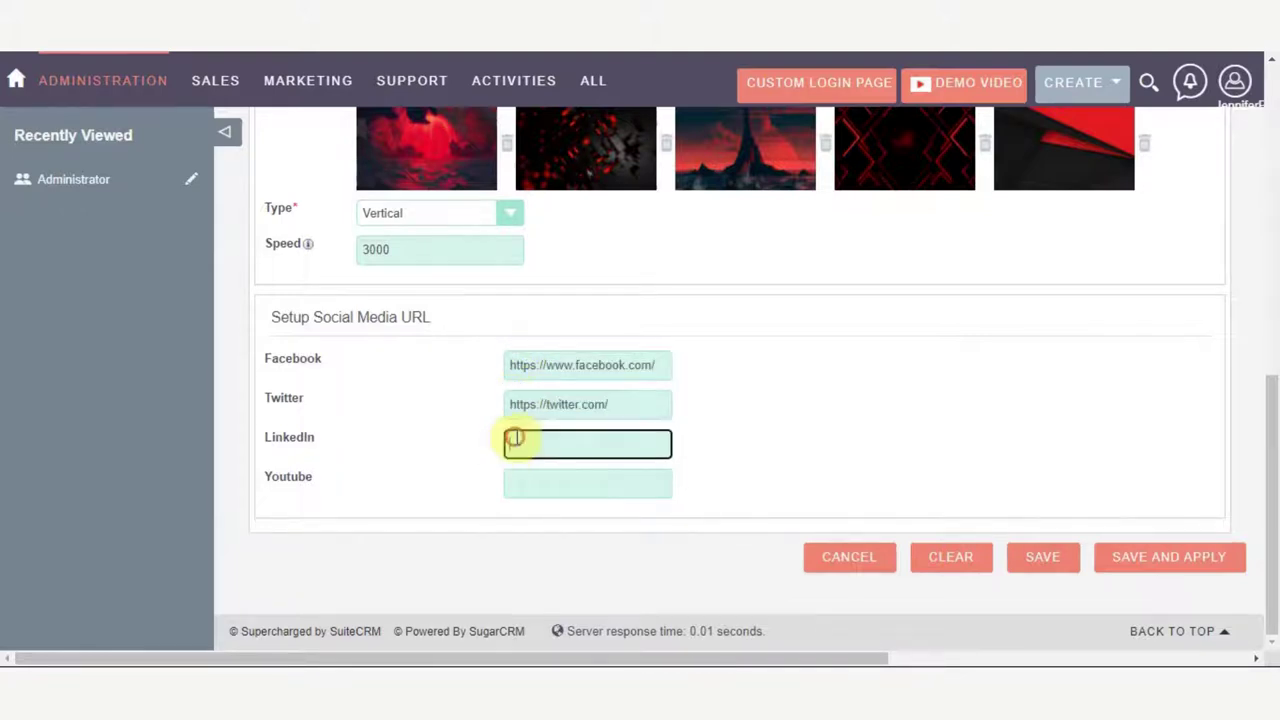
text(https://www.linkedin.com/)
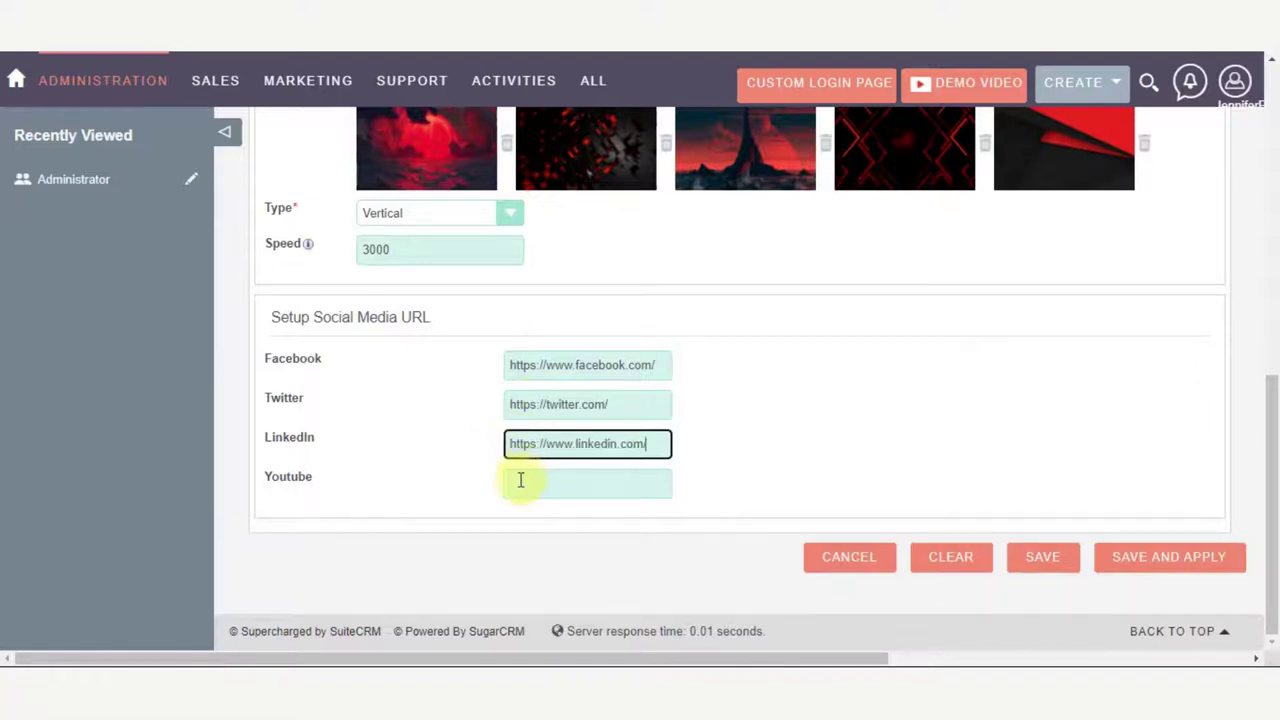
click(513, 481)
text(https://www.youtube.com/)
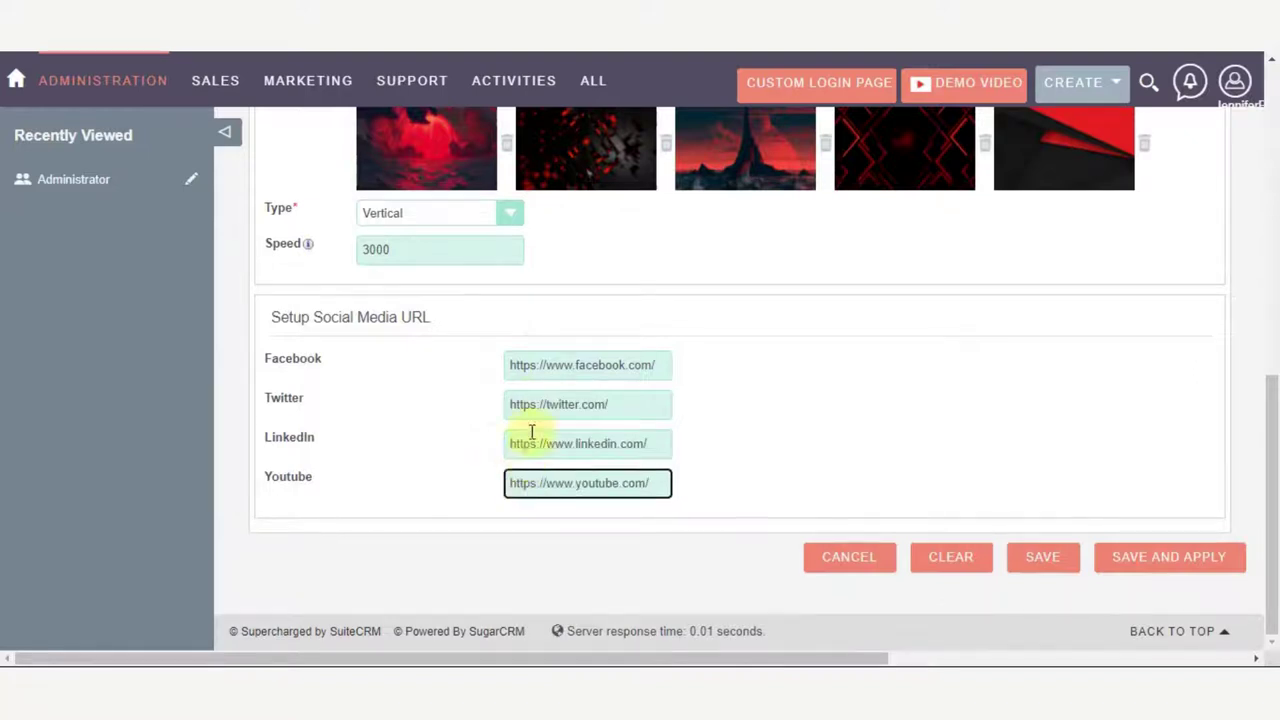
- Review the completed configuration, save and apply it to the SuiteCRM login page, and acknowledge the message
scroll(491, 417, up, 8)
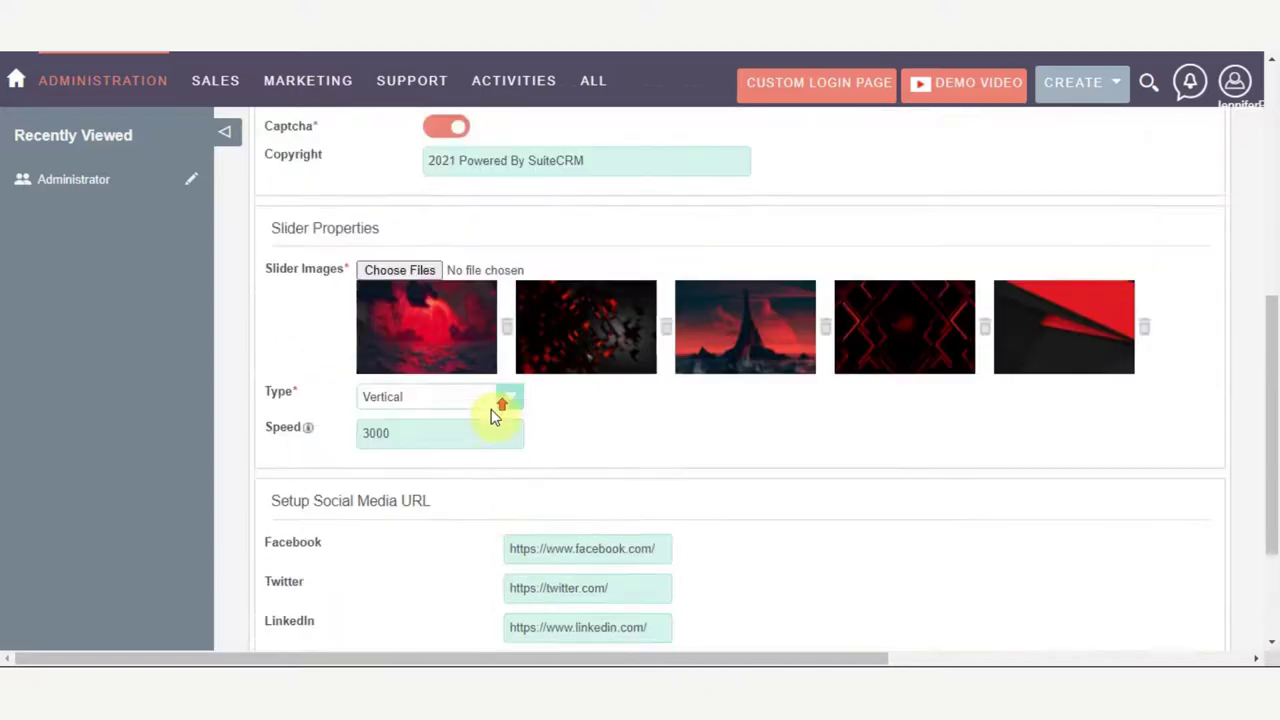
scroll(503, 405, down, 8)
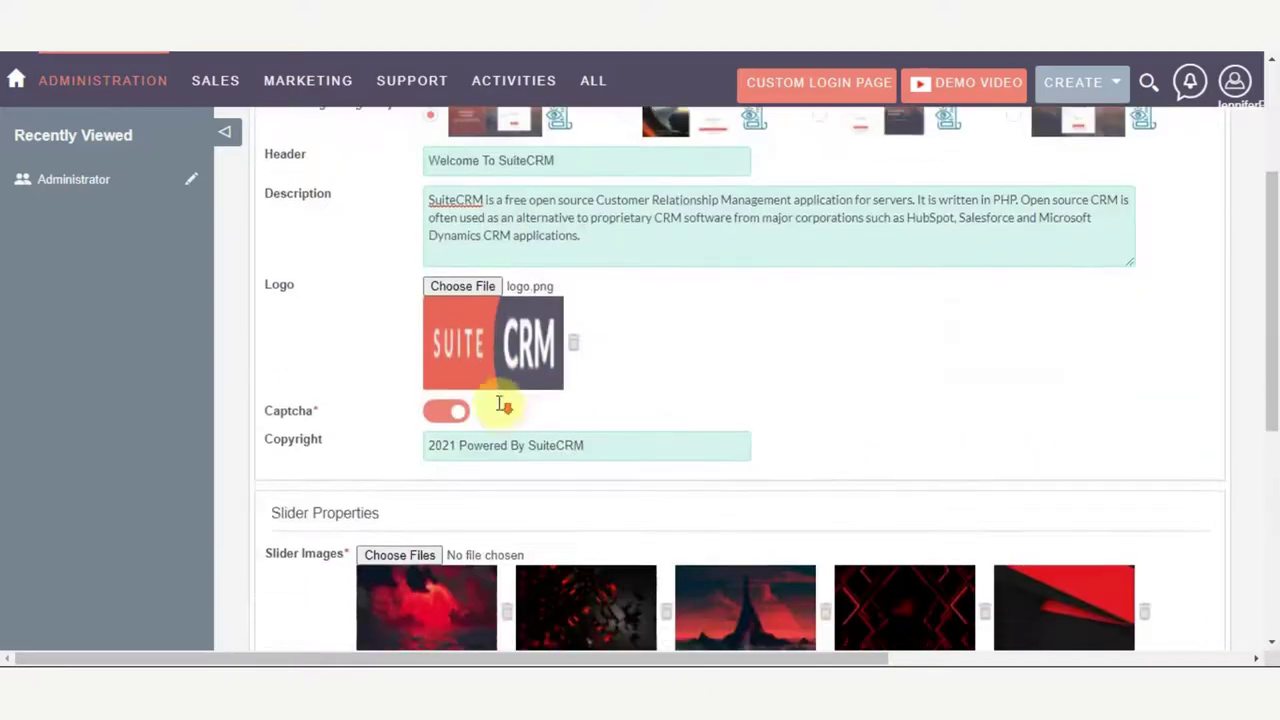
scroll(503, 405, down, 2)
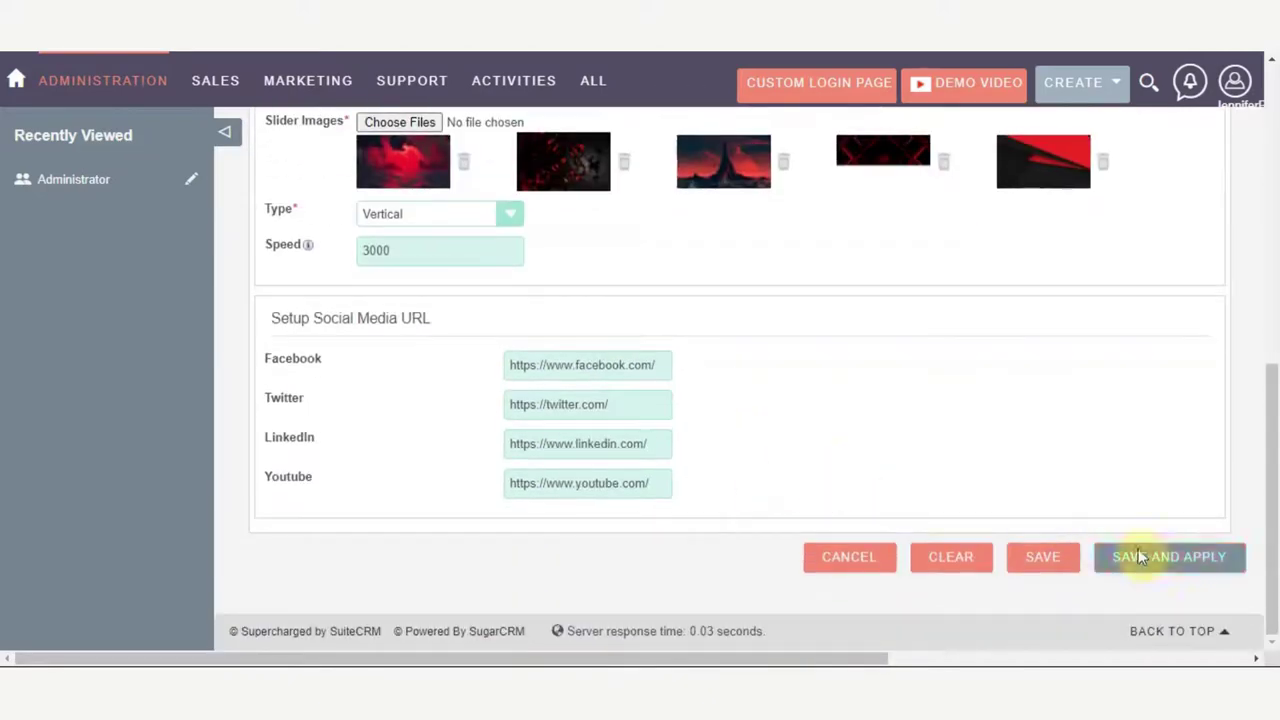
click(1175, 568)
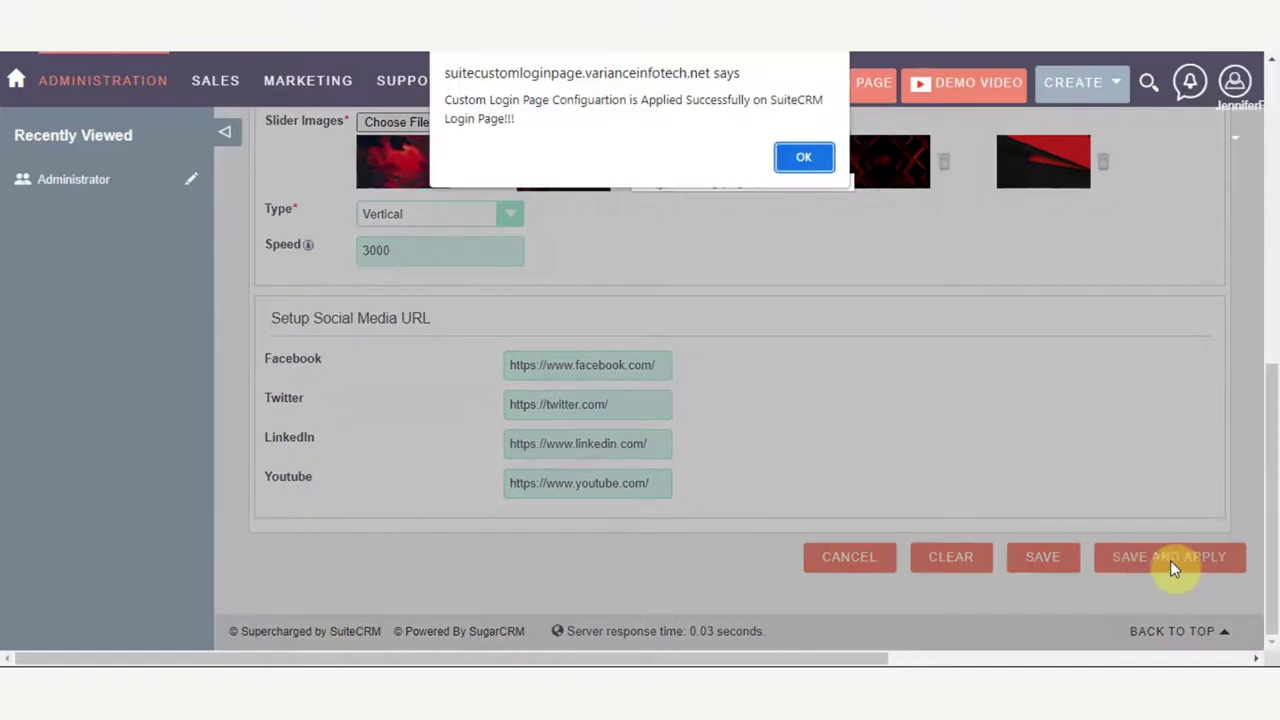
click(787, 156)
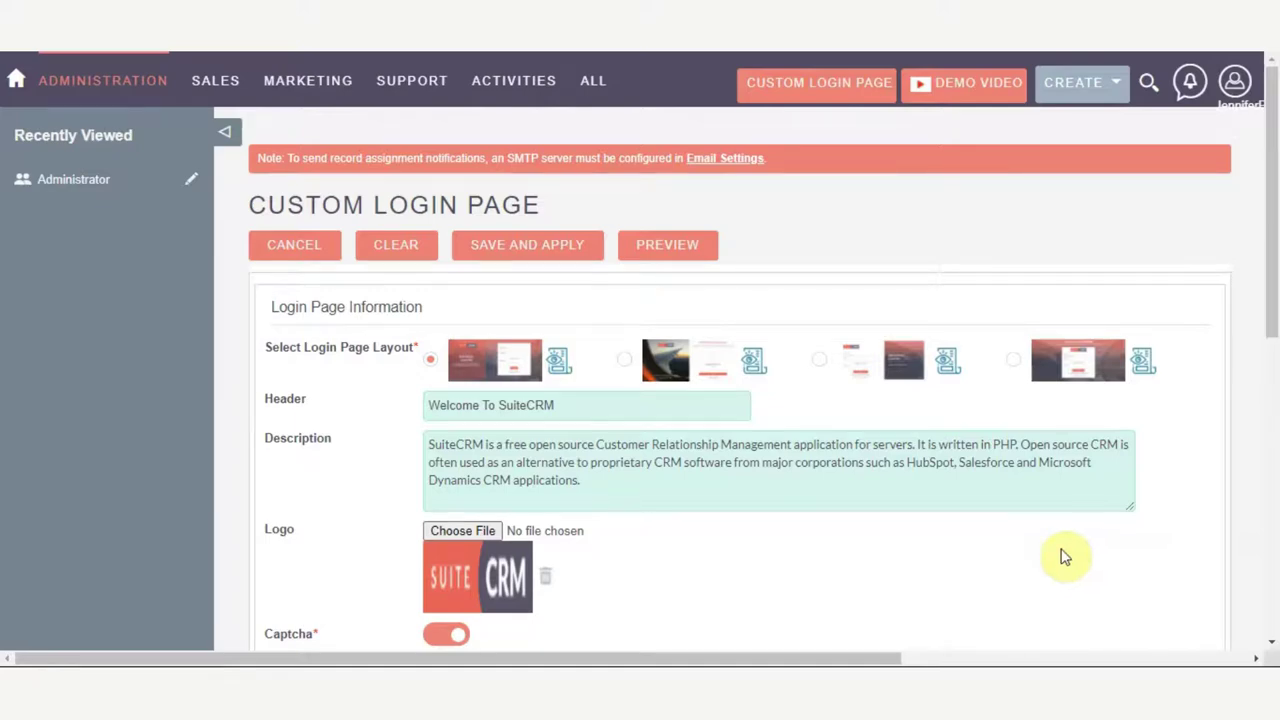
- Check the saved settings, preview the custom login page from its logo down to its footer, and close the preview
scroll(735, 330, down, 5)
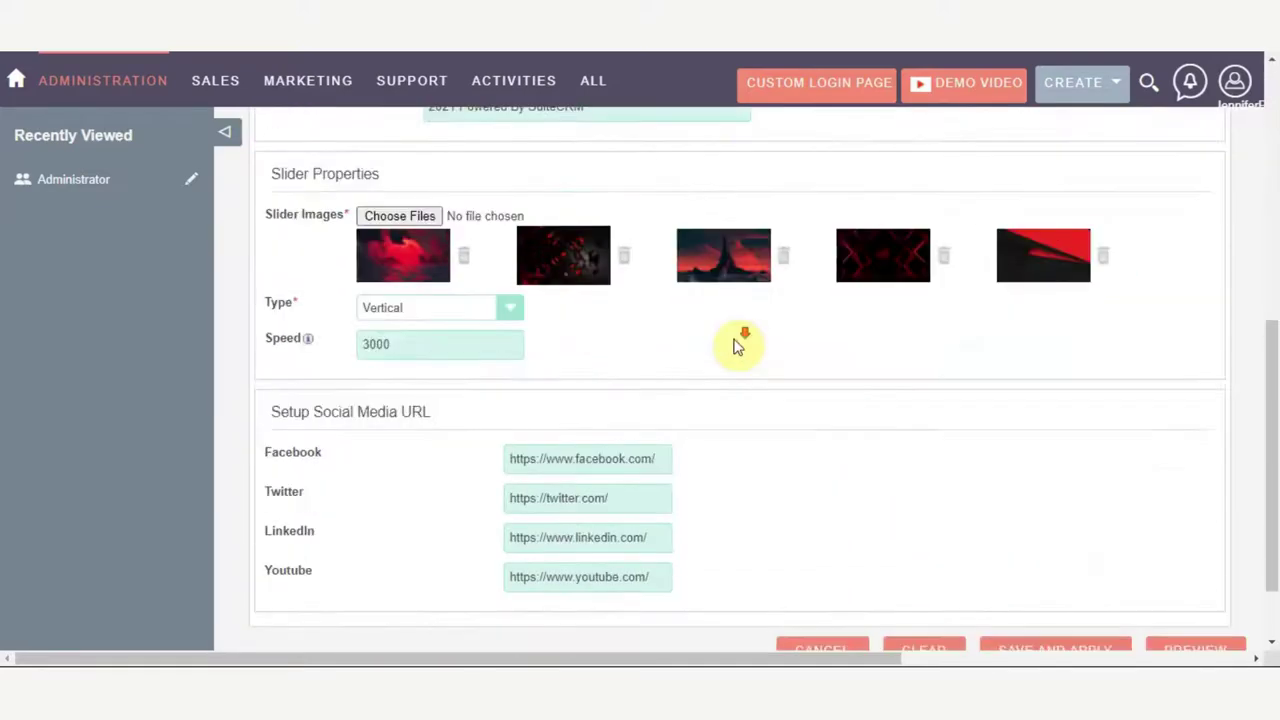
scroll(735, 345, down, 2)
scroll(731, 344, up, 7)
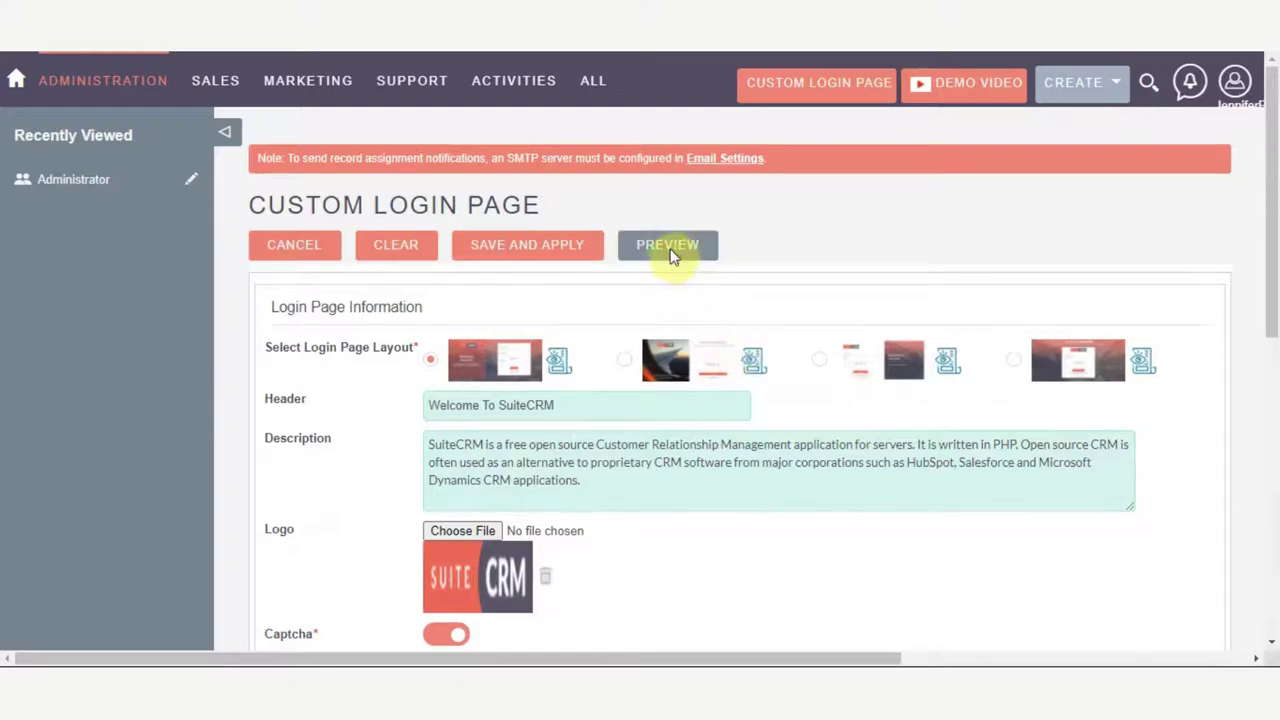
click(670, 252)
scroll(680, 346, down, 3)
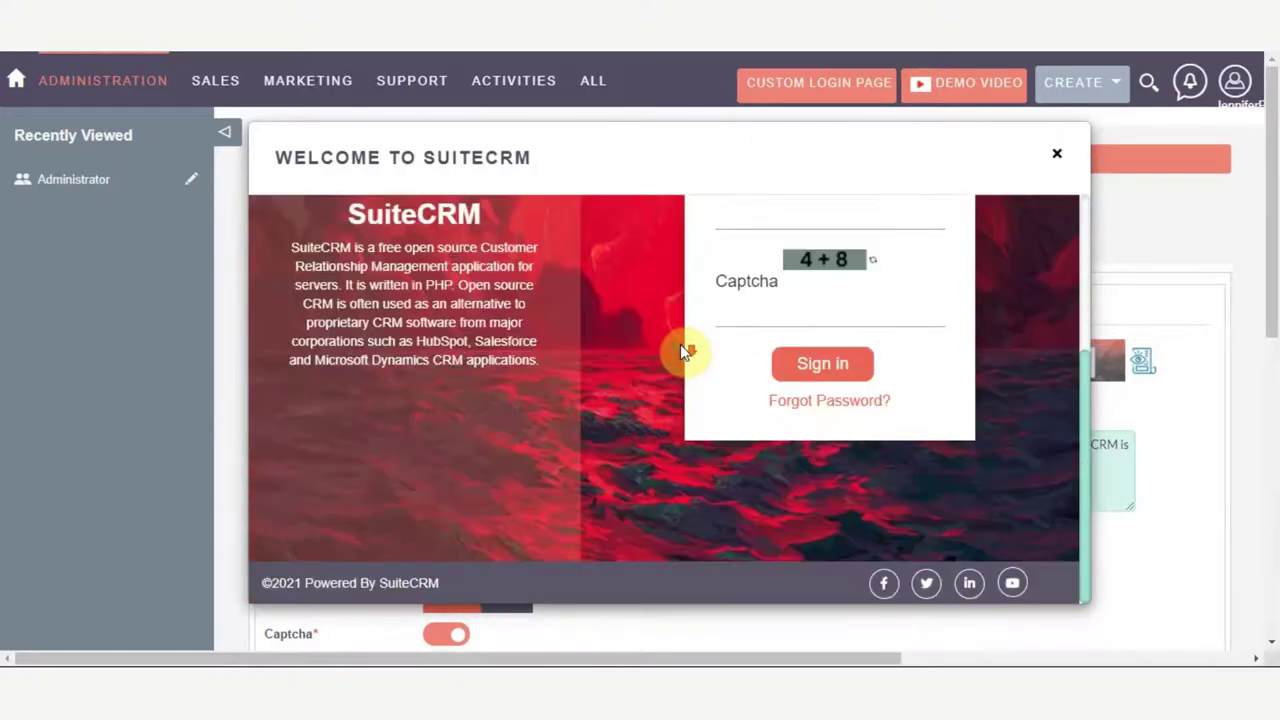
scroll(680, 344, up, 3)
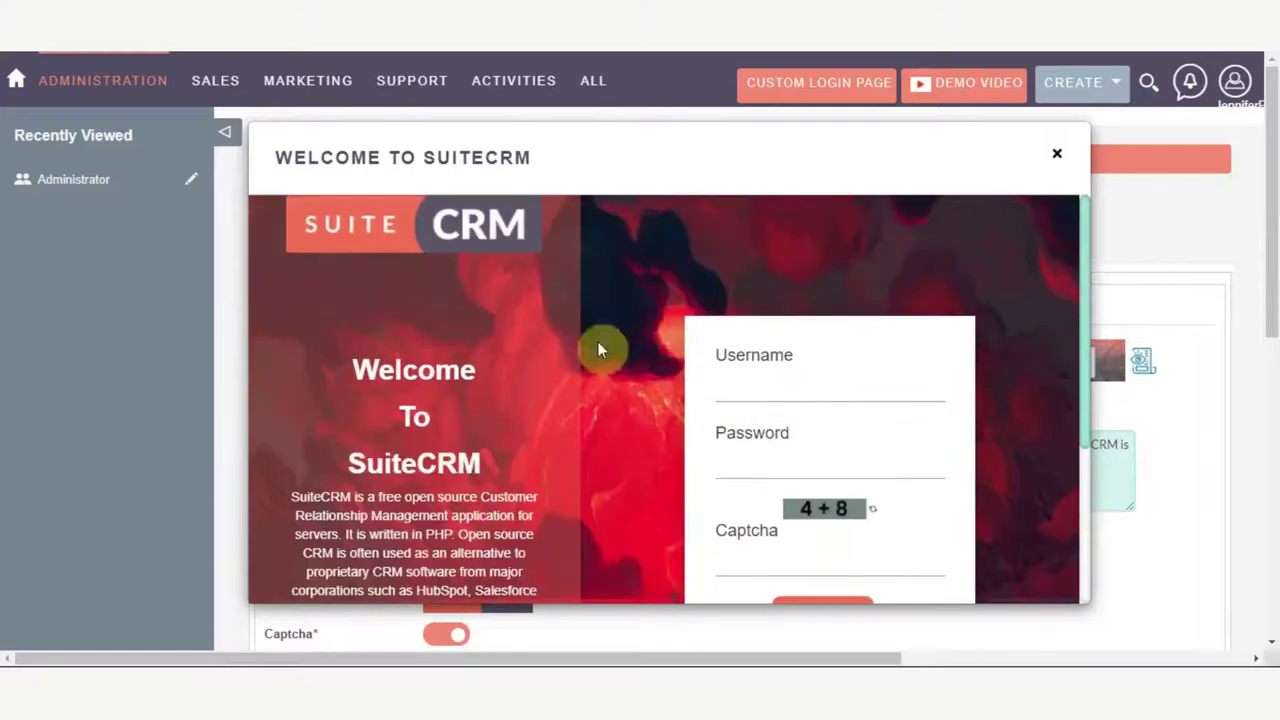
scroll(694, 400, down, 1)
scroll(694, 400, up, 1)
scroll(697, 401, down, 3)
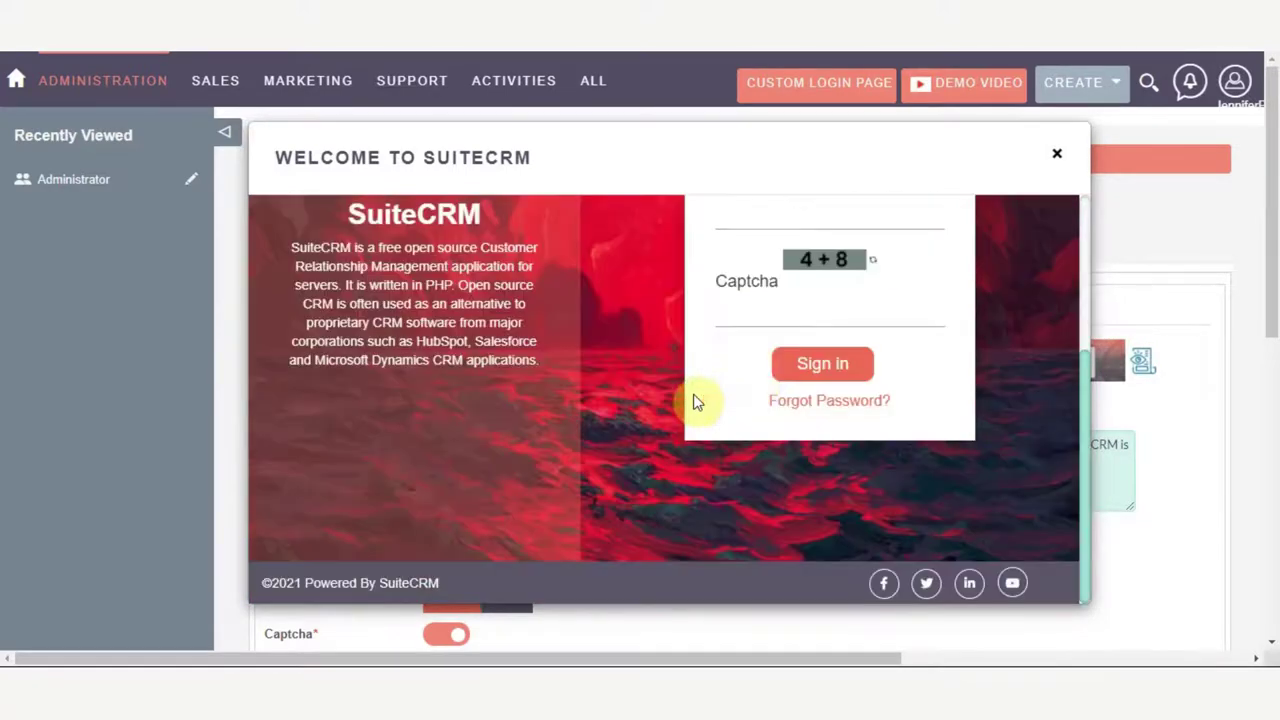
click(1057, 153)
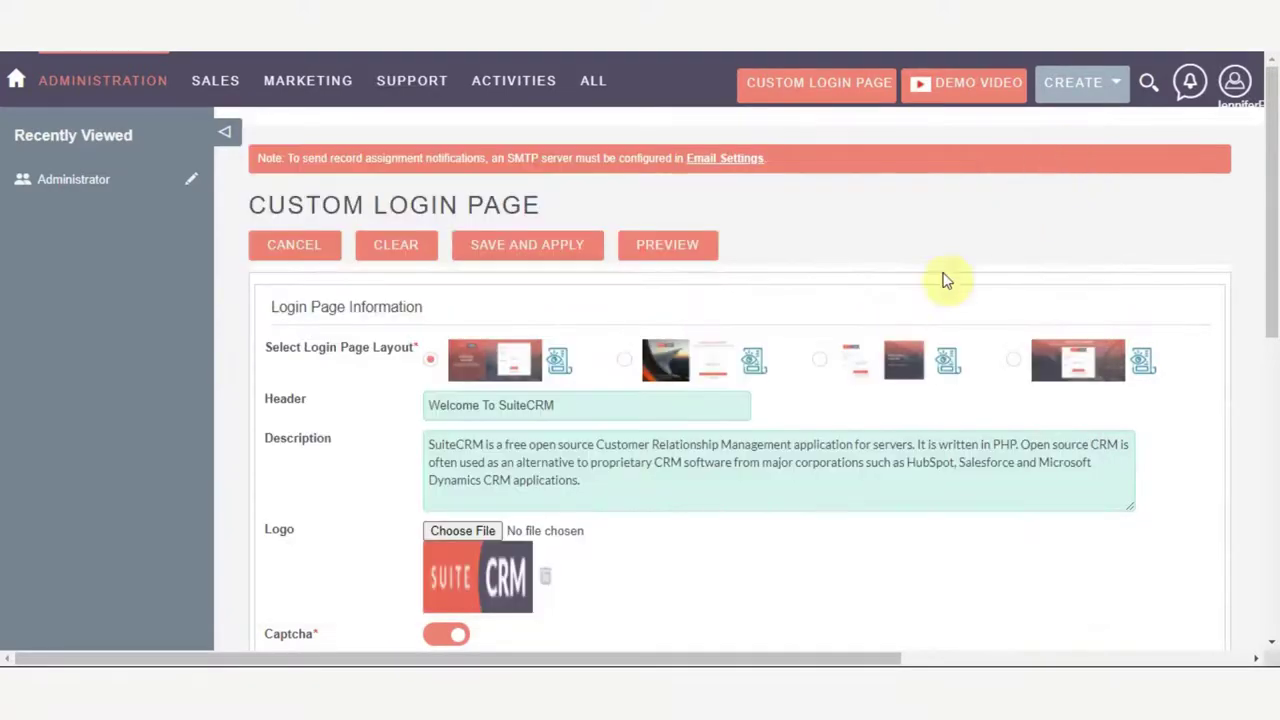
- Leave the configuration form for the list of custom login pages and log out to examine the applied login page down to its footer
click(312, 260)
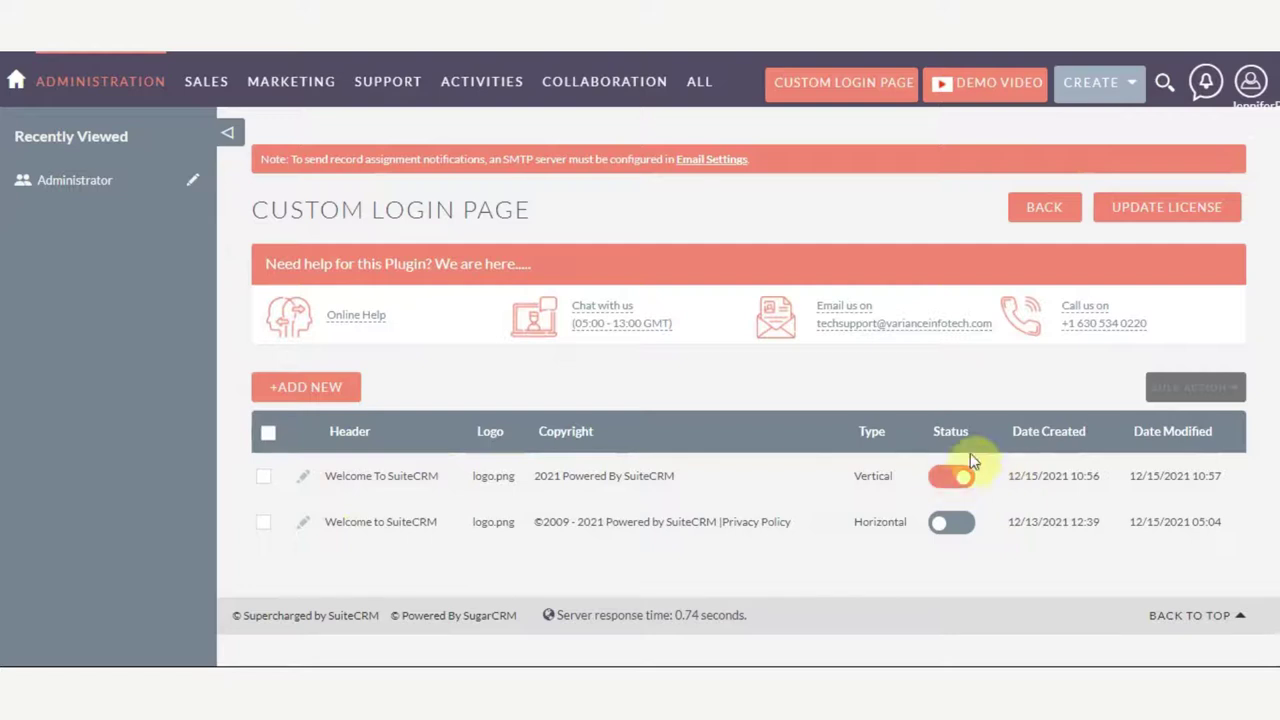
click(1249, 88)
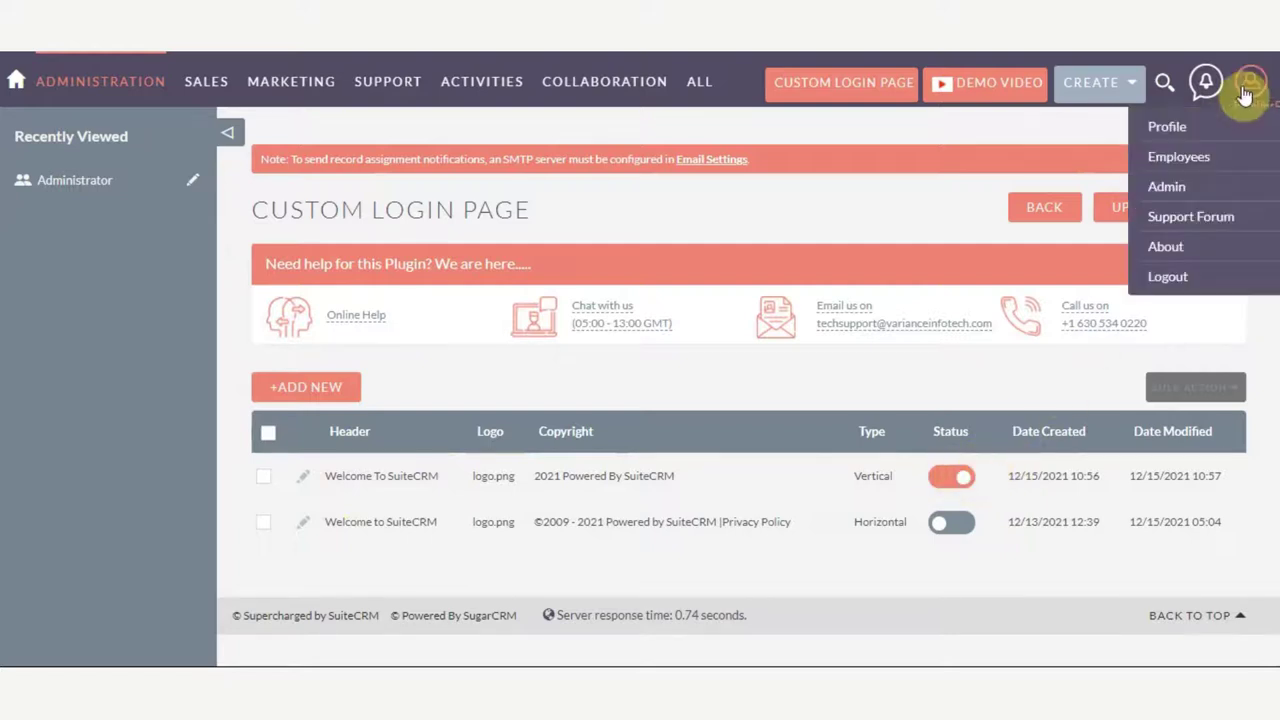
click(1176, 285)
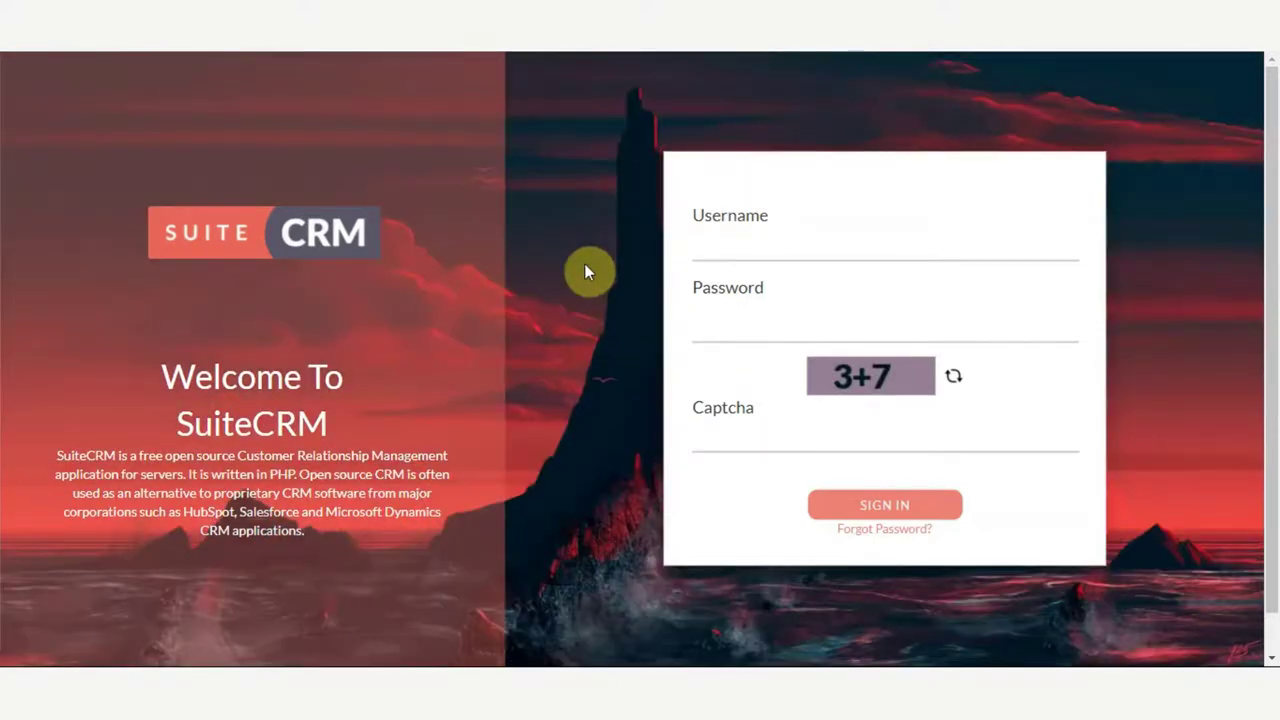
scroll(586, 271, down, 1)
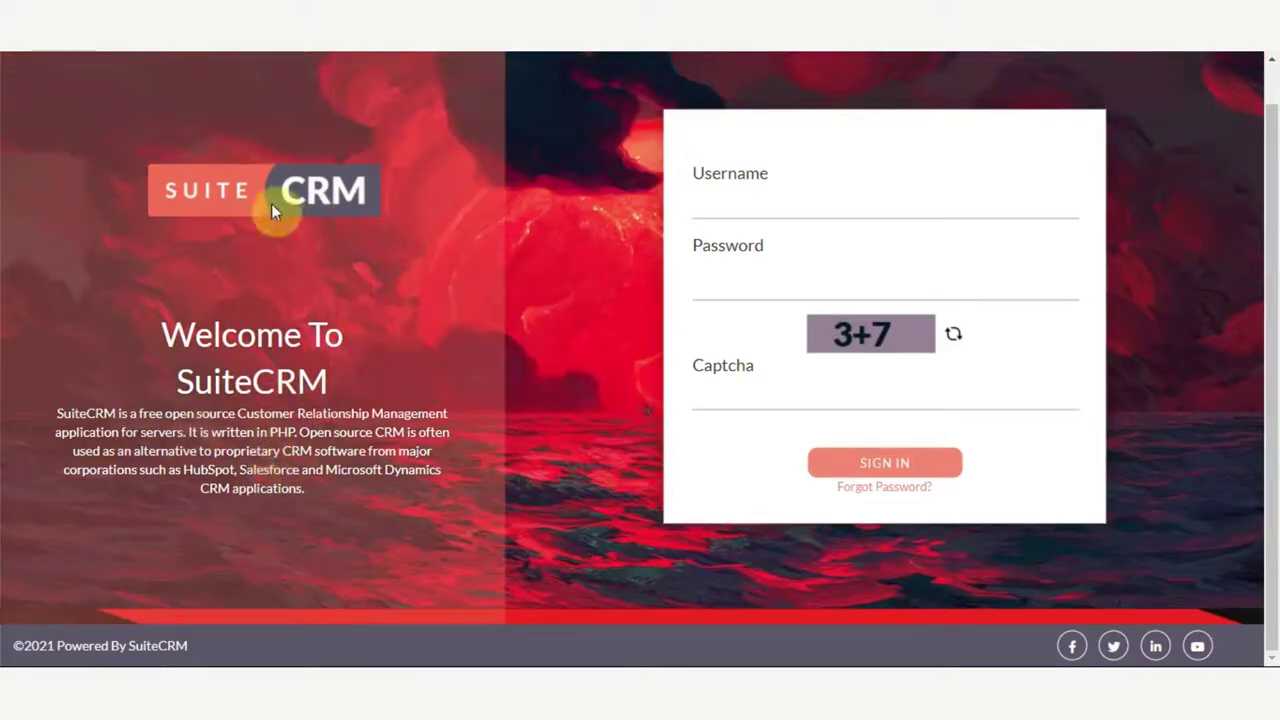
scroll(720, 300, up, 1)
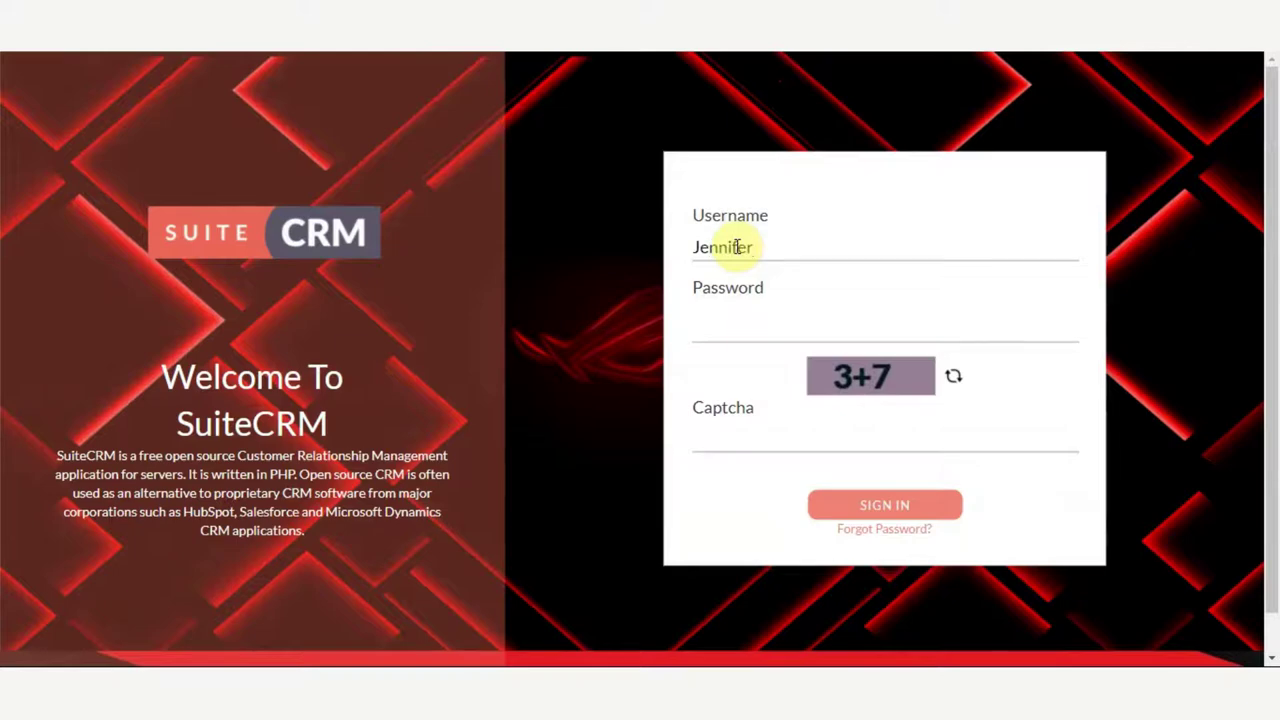
- Sign in through the custom login page with the account's username, the account password and the captcha answer
text(Pinto)
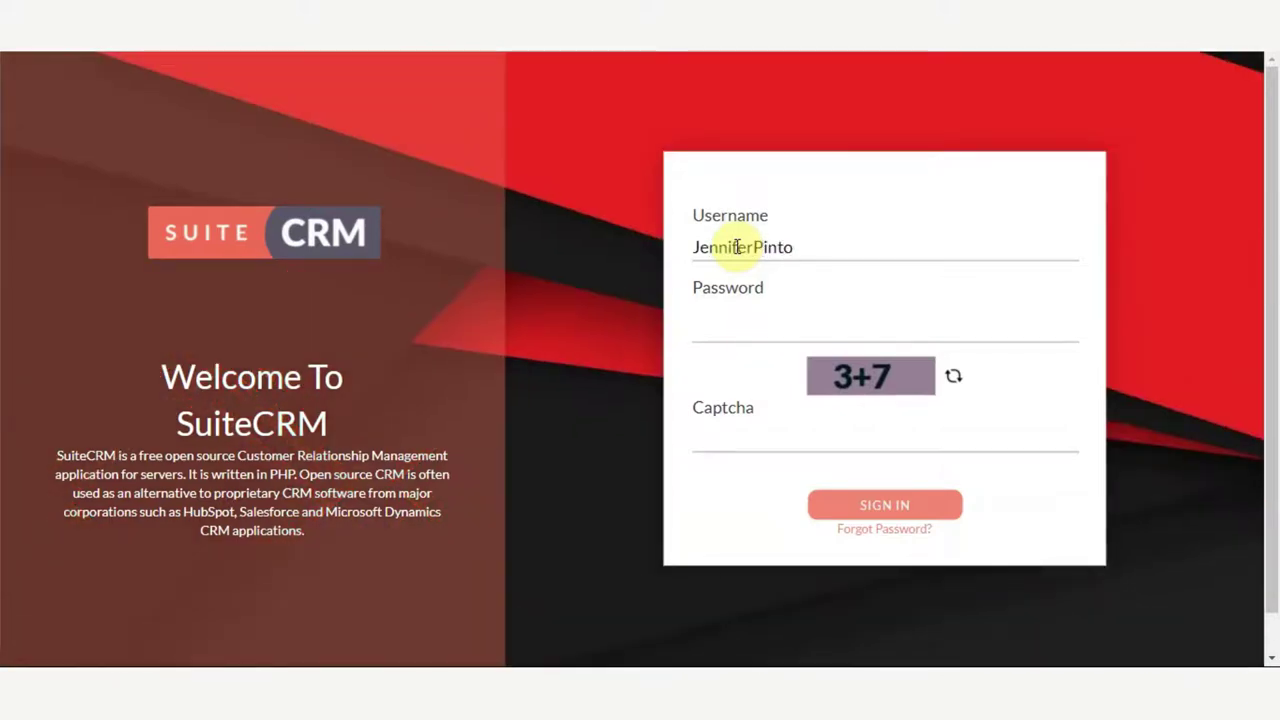
key(Tab)
text(•)
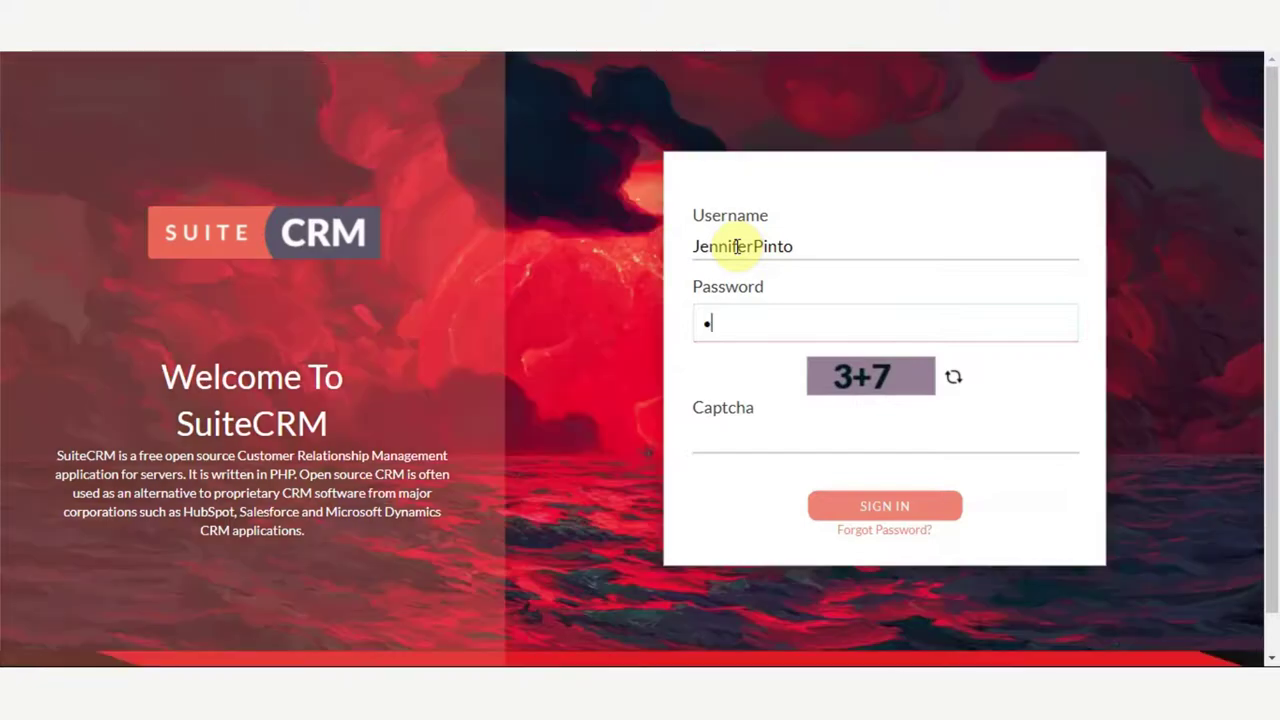
text(•••••••••••)
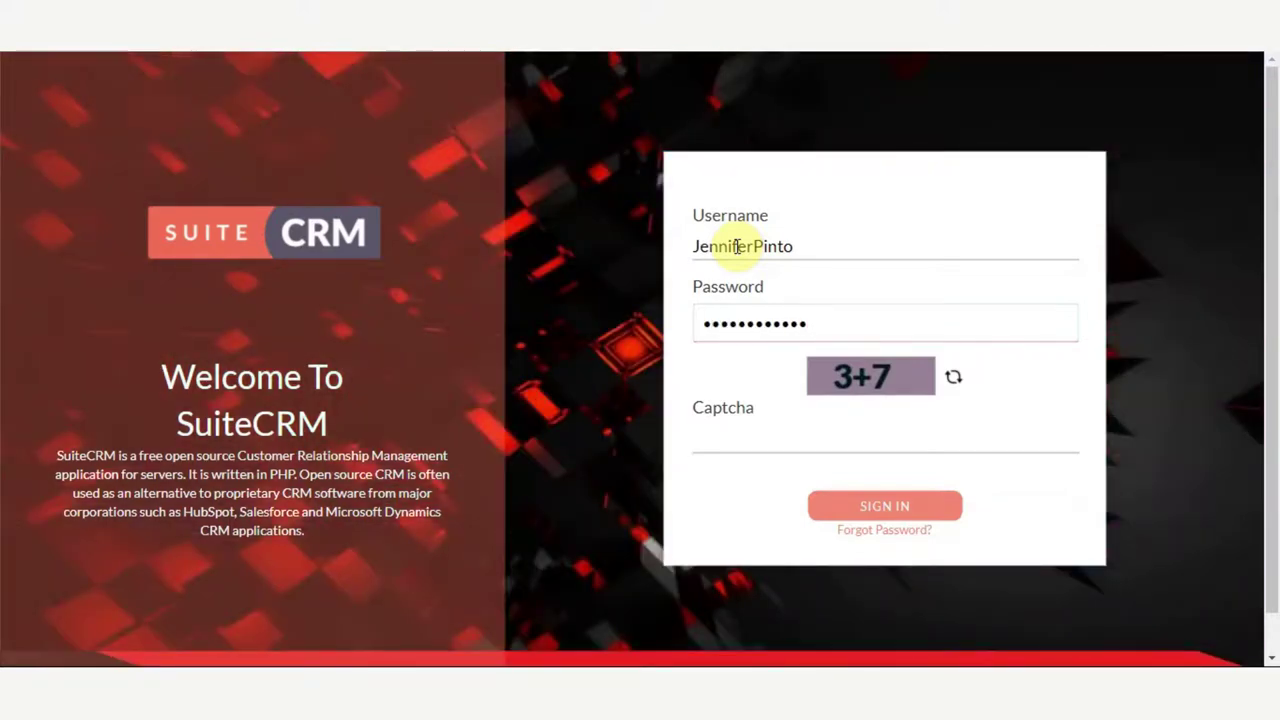
key(Tab)
text(10)
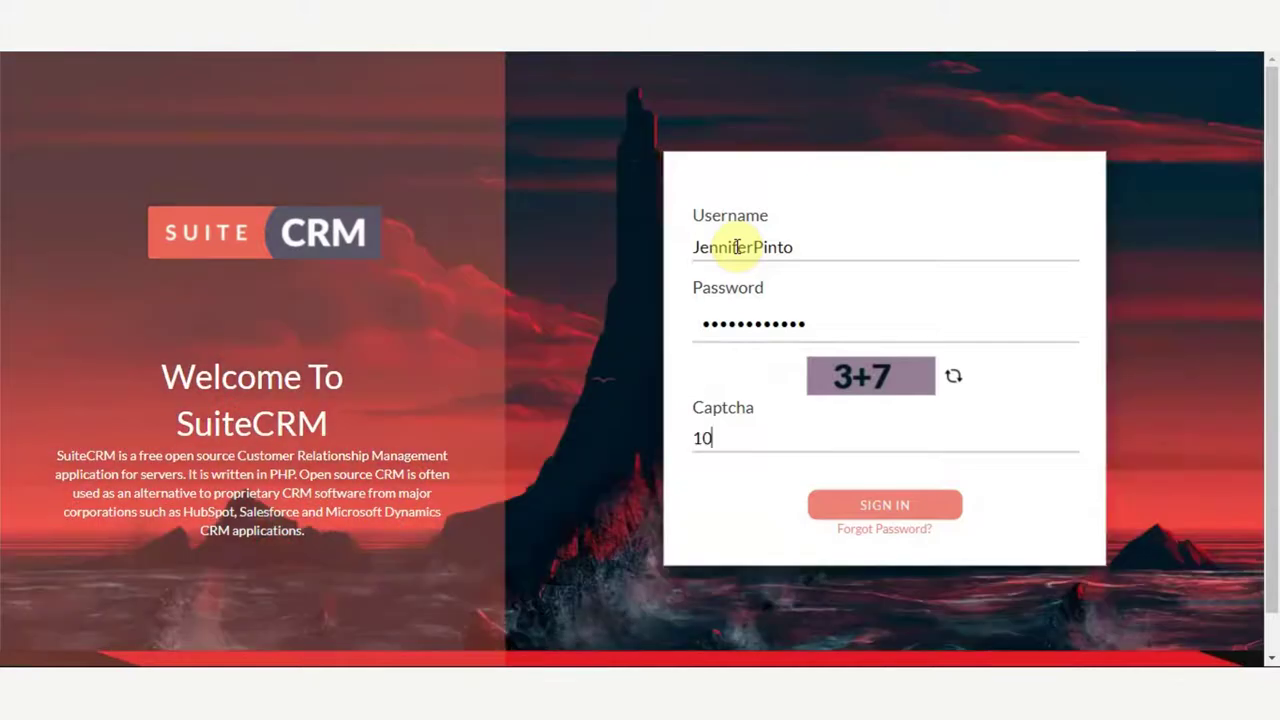
click(903, 505)
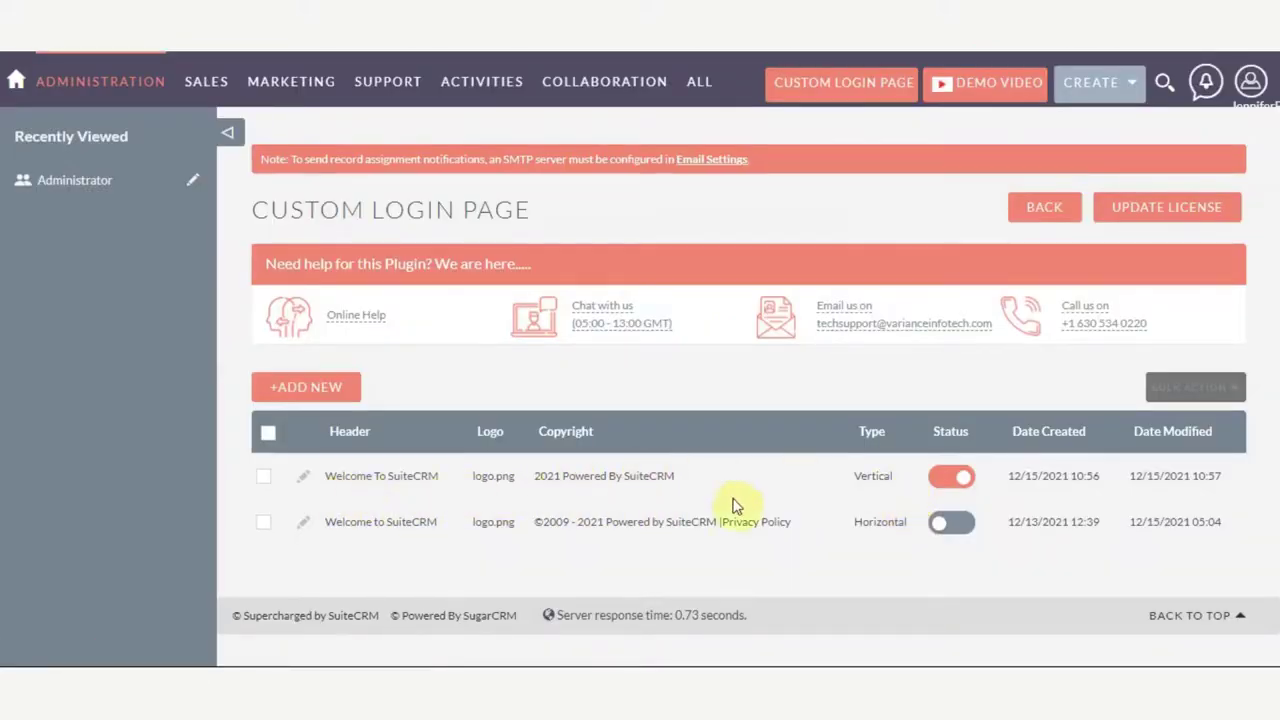
- Activate the Horizontal login page configuration and log out to view that login page down to its footer
click(951, 524)
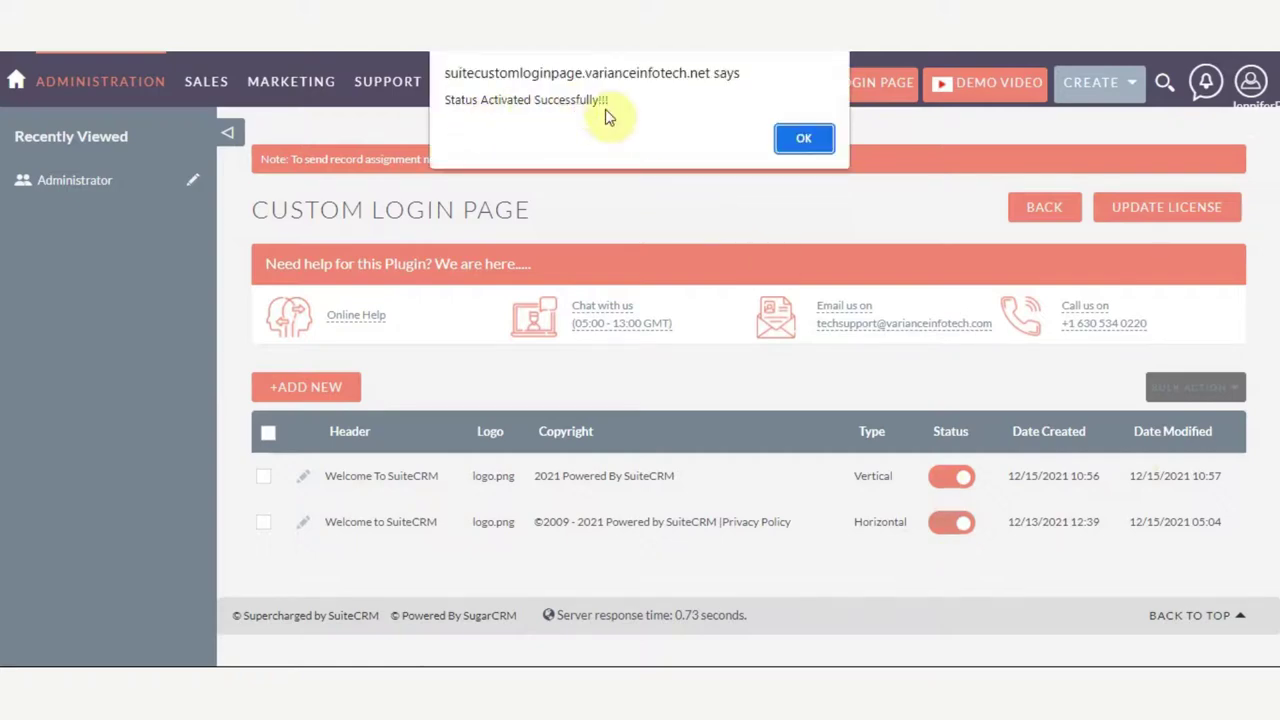
click(803, 137)
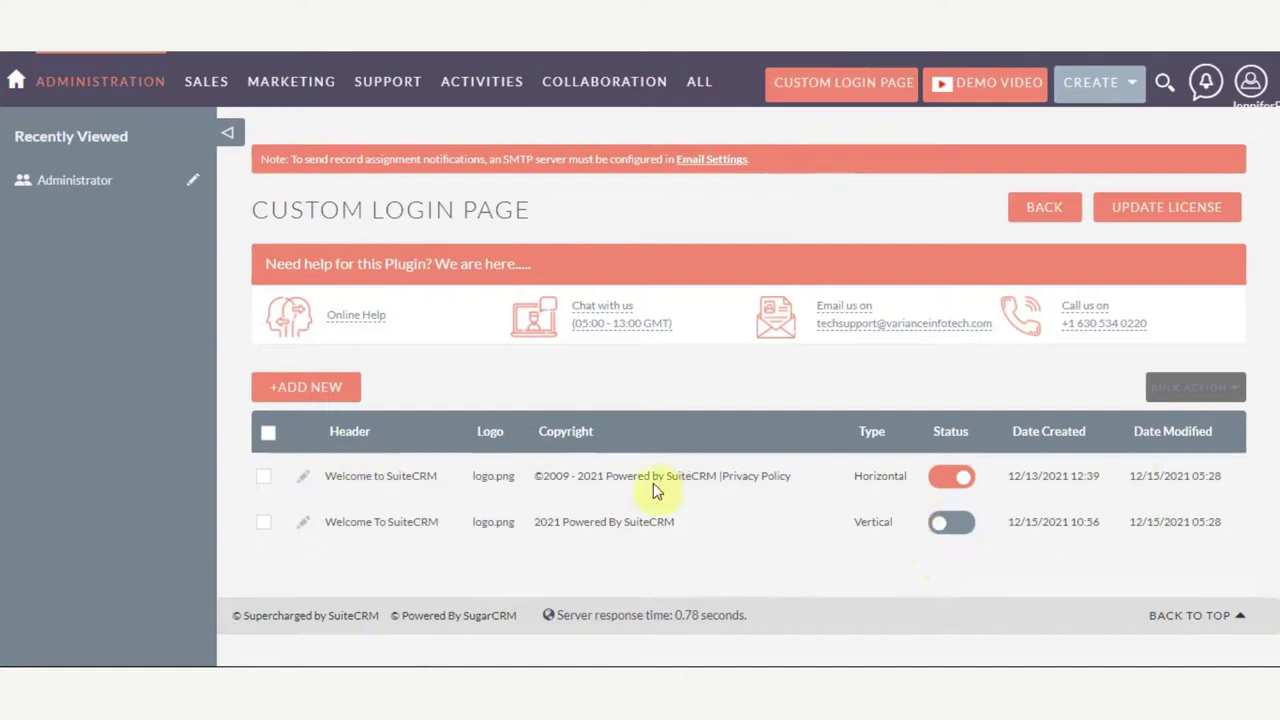
click(1246, 86)
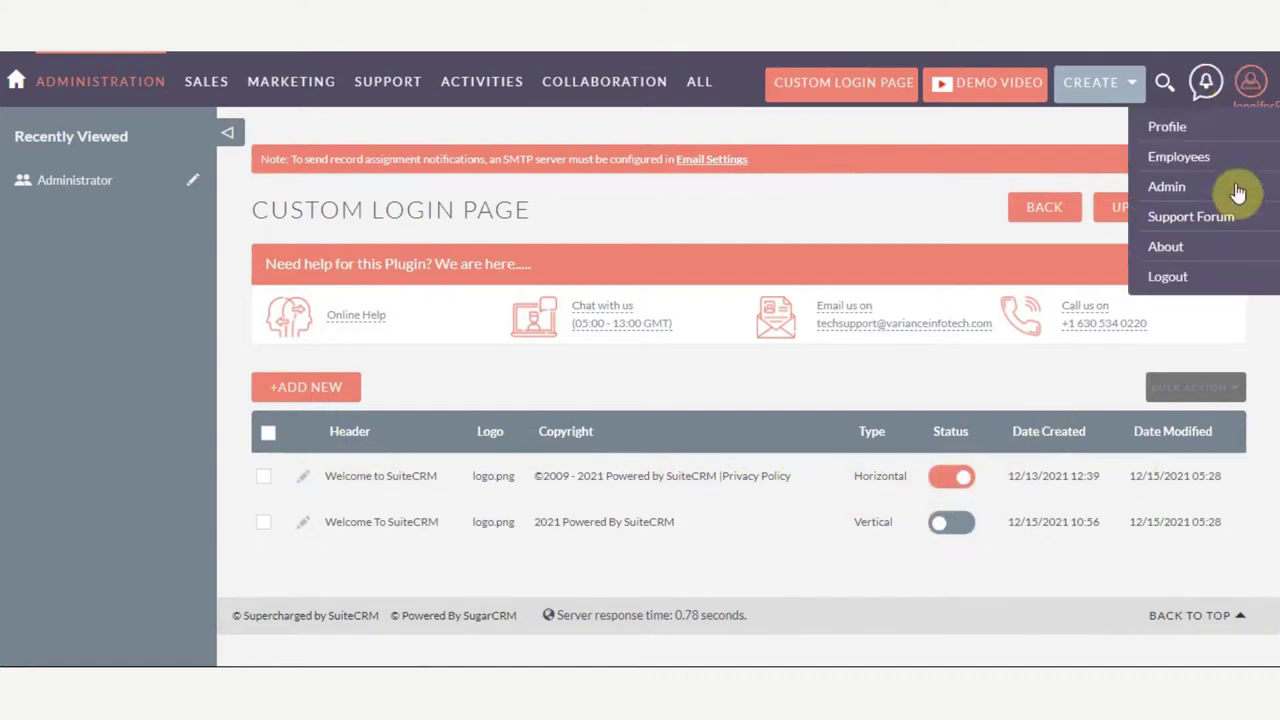
click(1199, 285)
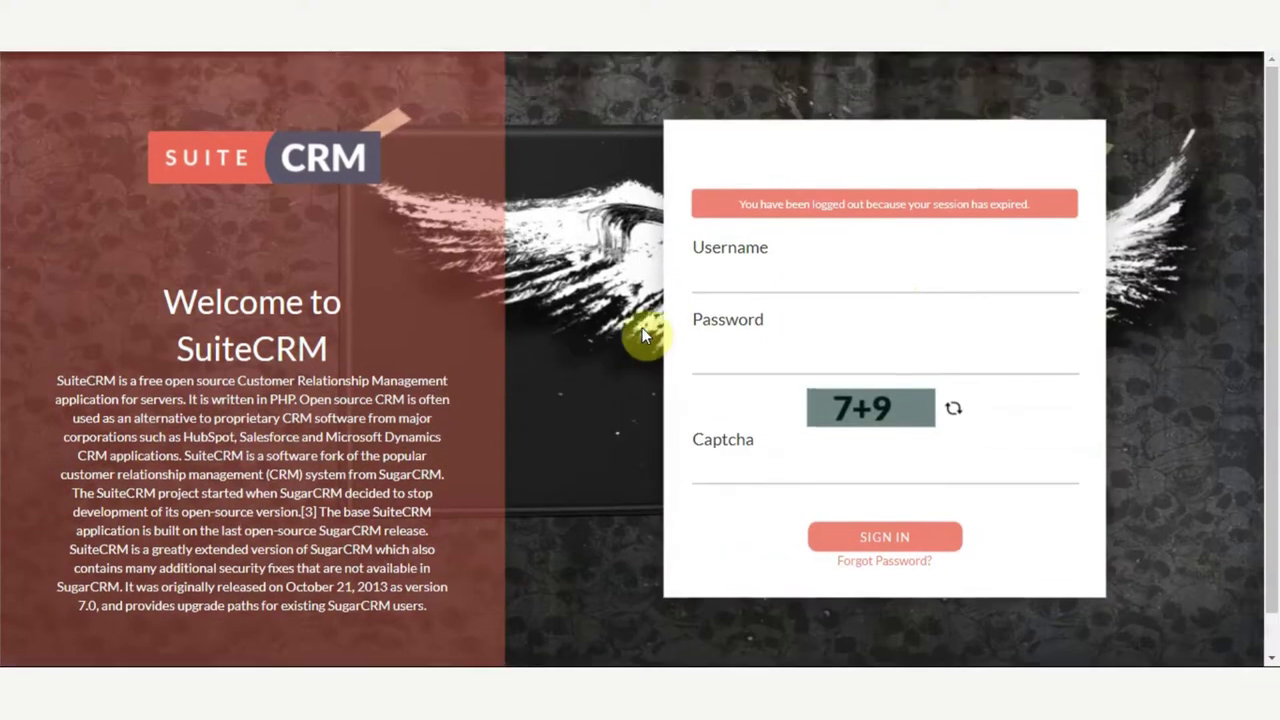
scroll(634, 329, down, 1)
click(706, 244)
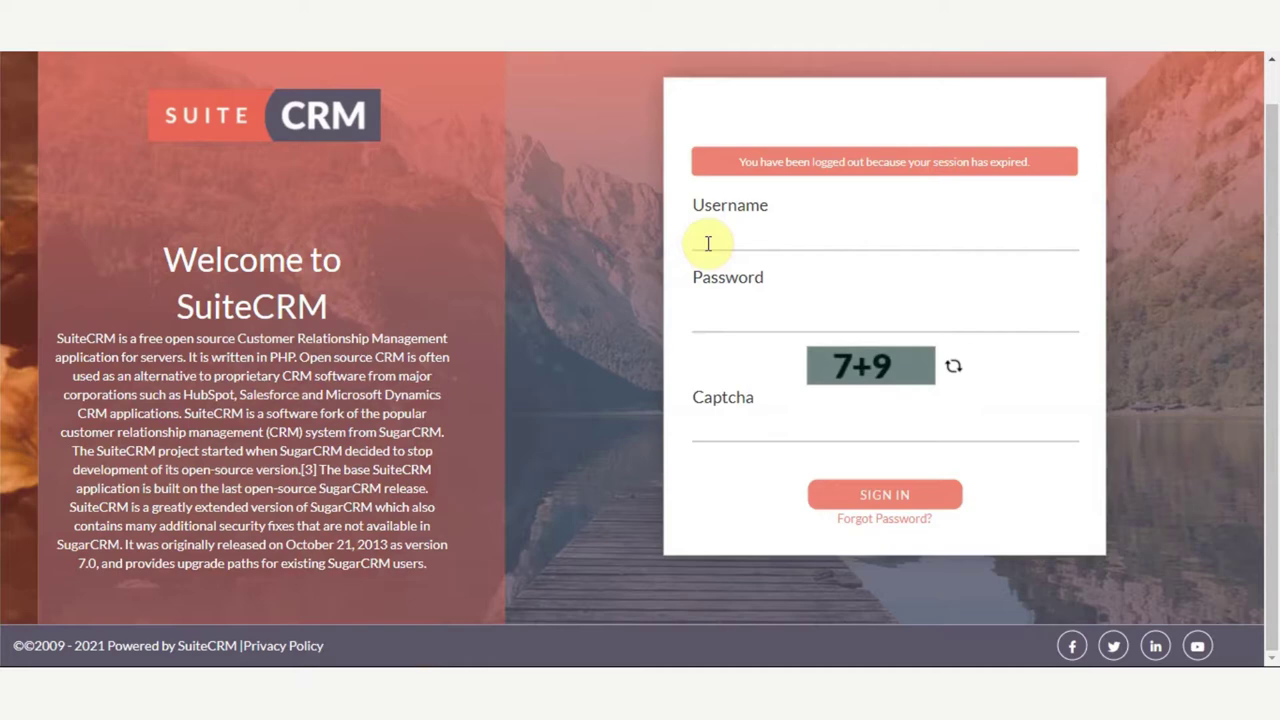
- Sign in through the Horizontal login page with the account's username, the account password and 16 as the captcha answer
text(JenniferP)
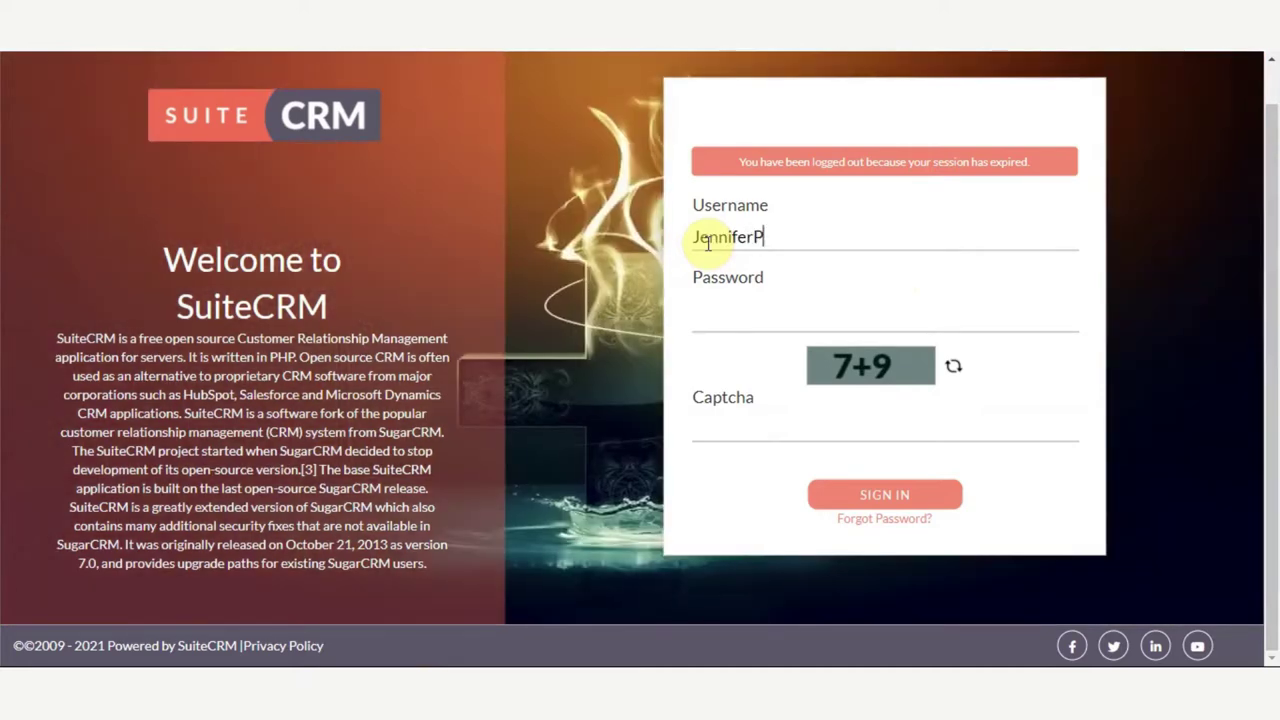
text(into)
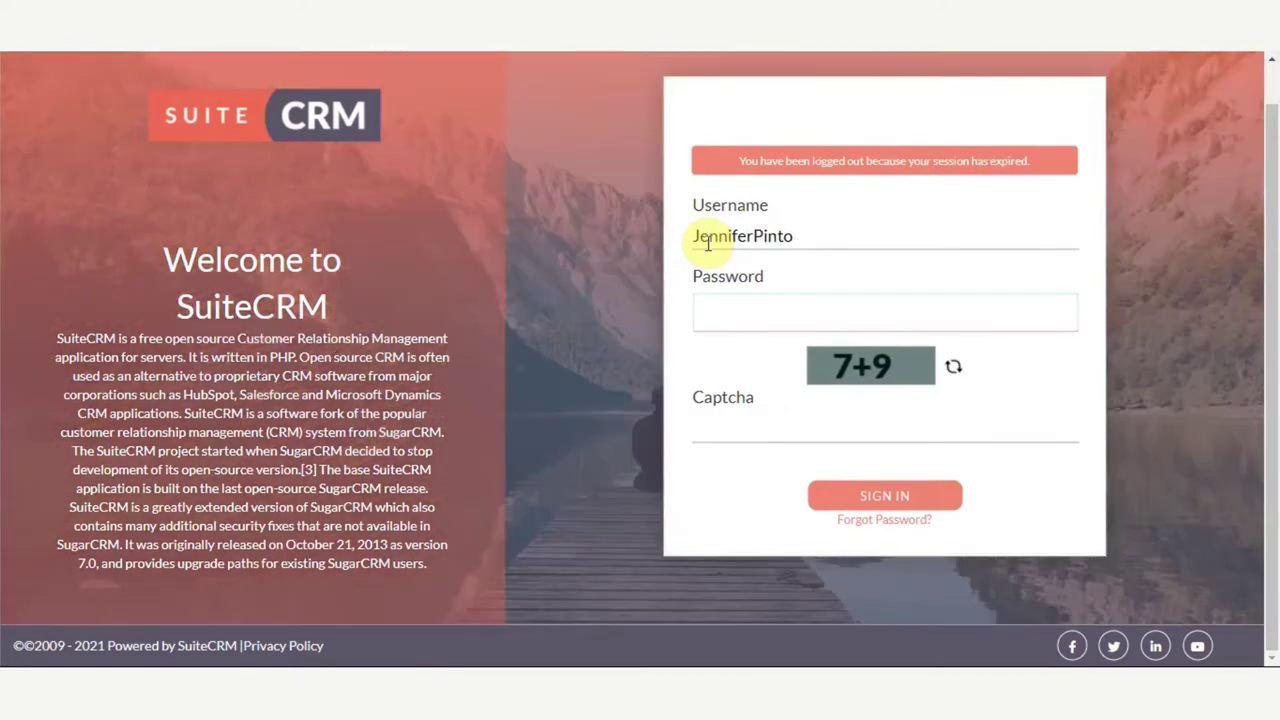
text(aaaaaaaa)
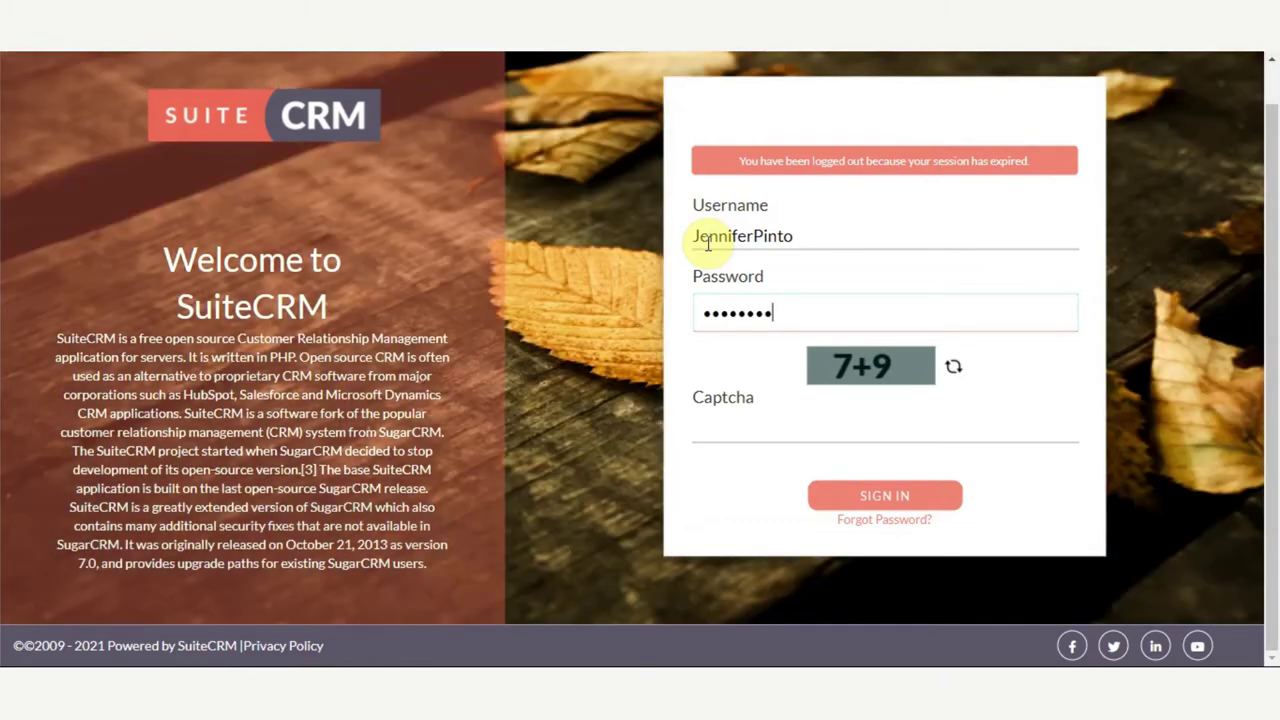
text(aaaa)
key(Tab)
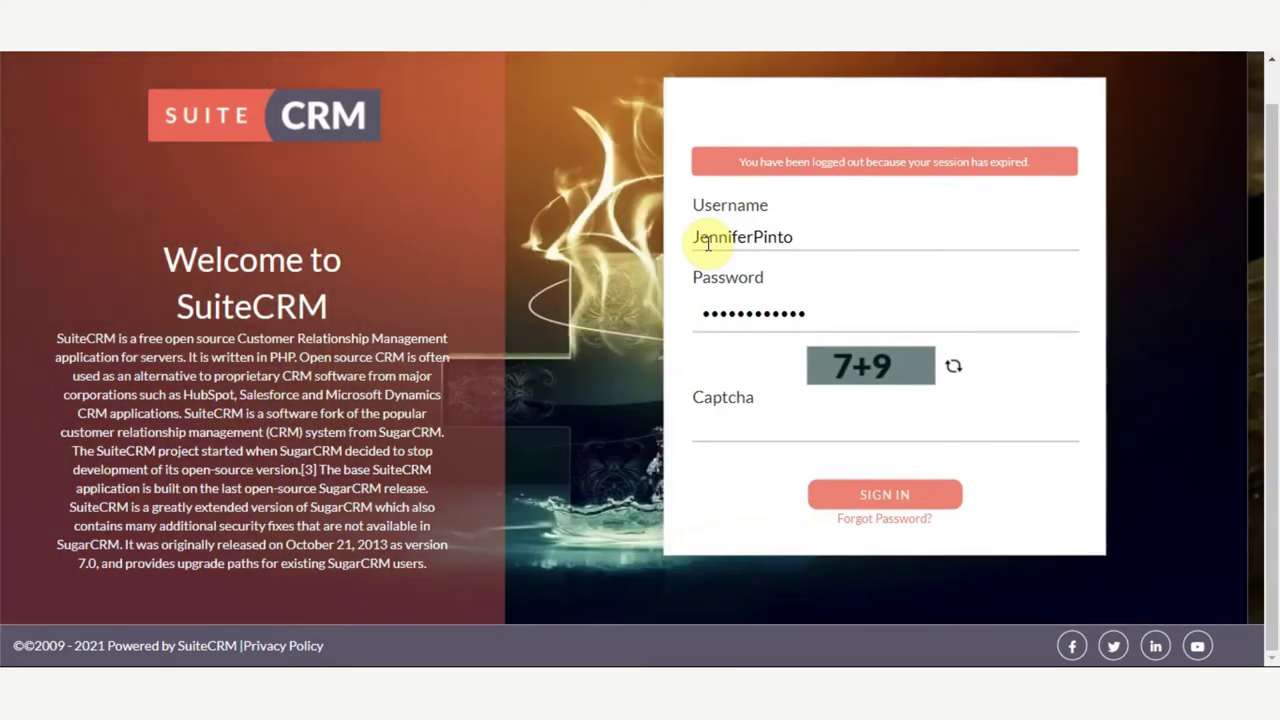
text(16)
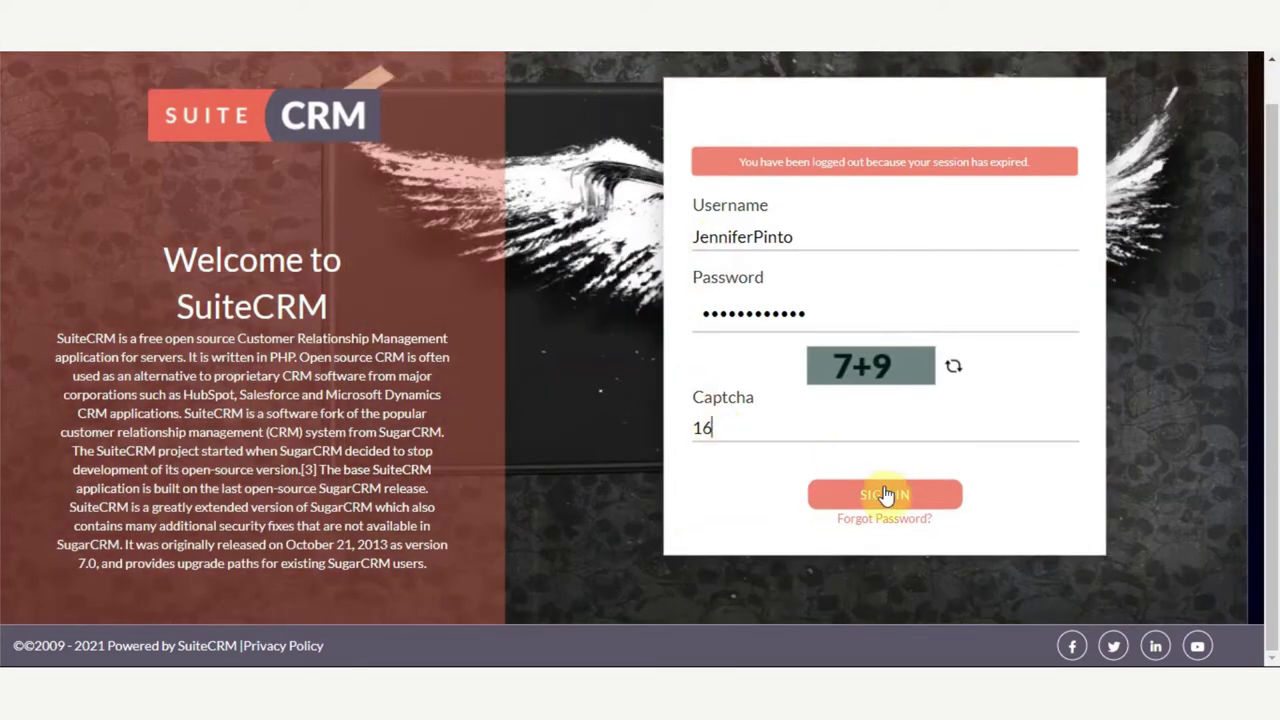
click(884, 494)
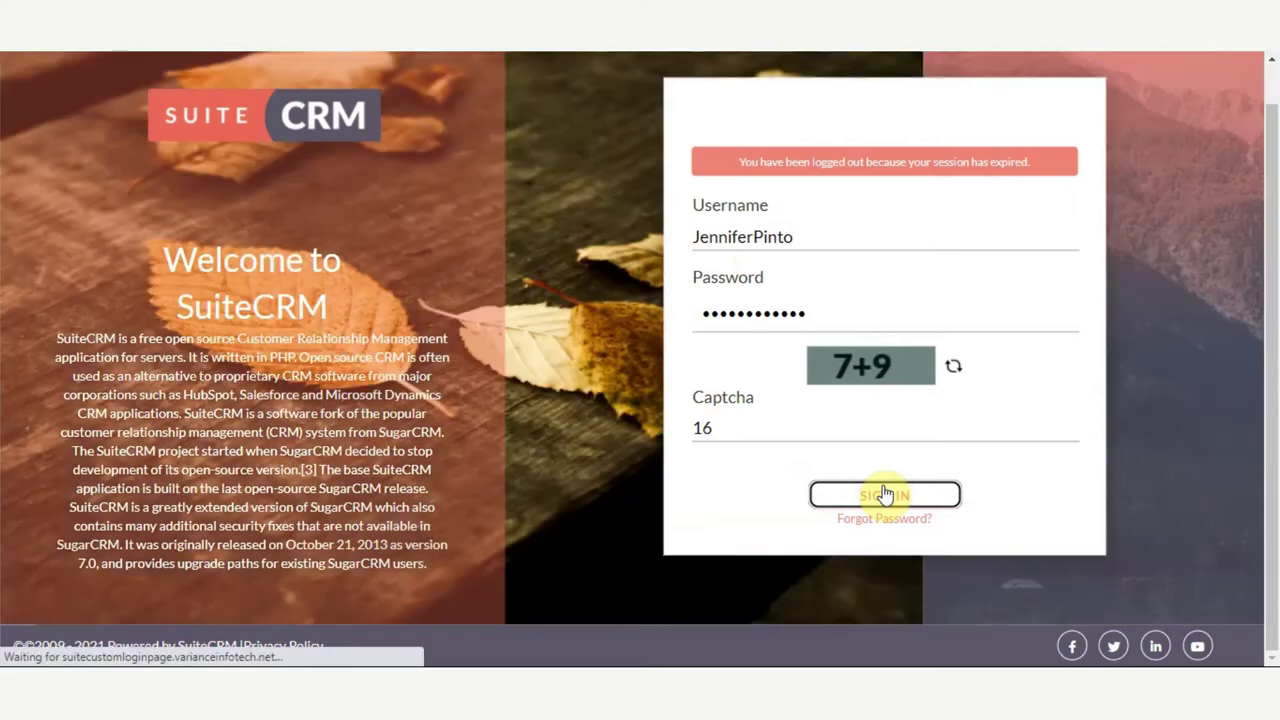